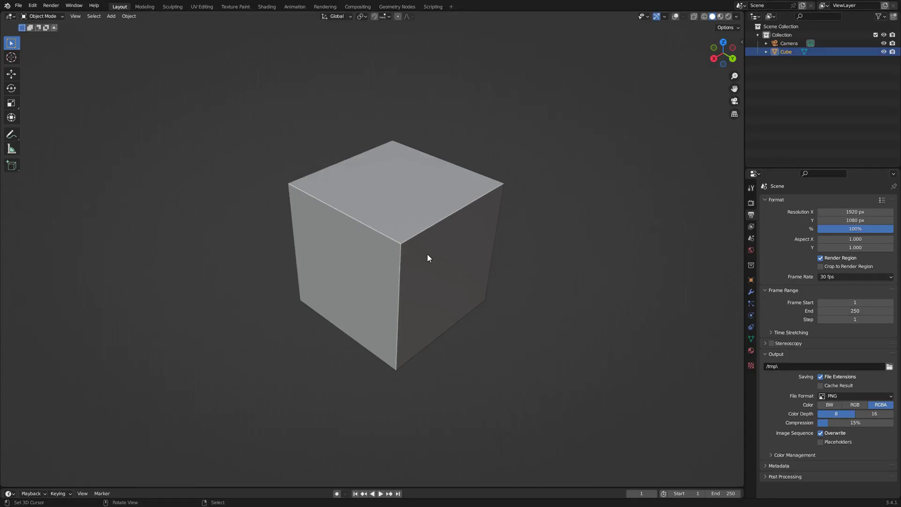
- Open the add-on preferences and view the add-on installation file browser without installing anything
{"action": "right_click", "coordinate": [374, 254]}
{"action": "middle_click_drag", "start_coordinate": [308, 246], "coordinate": [327, 247], "text": "shift"}
{"action": "key", "text": "F4"}
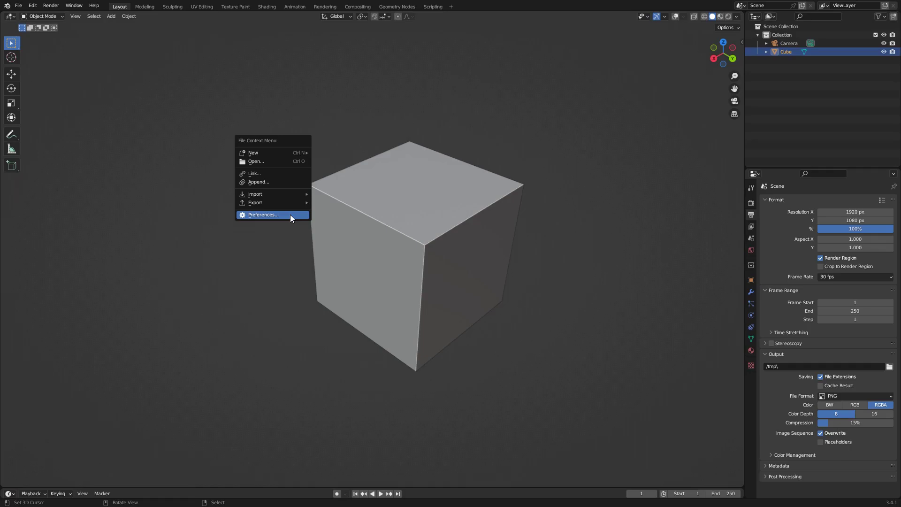
{"action": "left_click", "coordinate": [290, 215]}
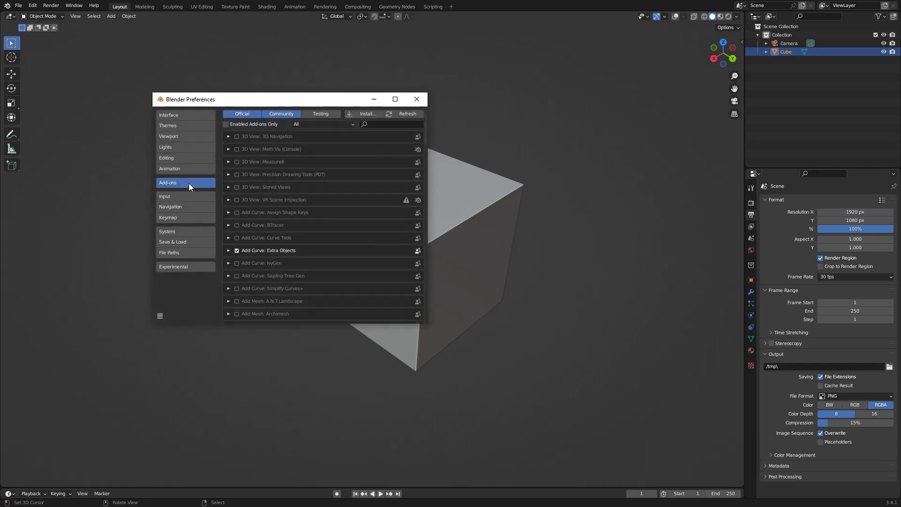
{"action": "left_click", "coordinate": [368, 115]}
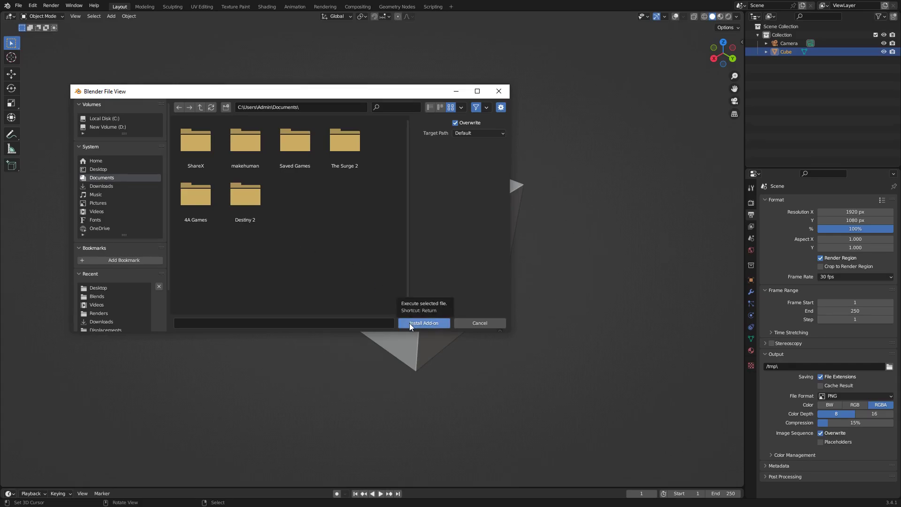
{"action": "left_click", "coordinate": [486, 323]}
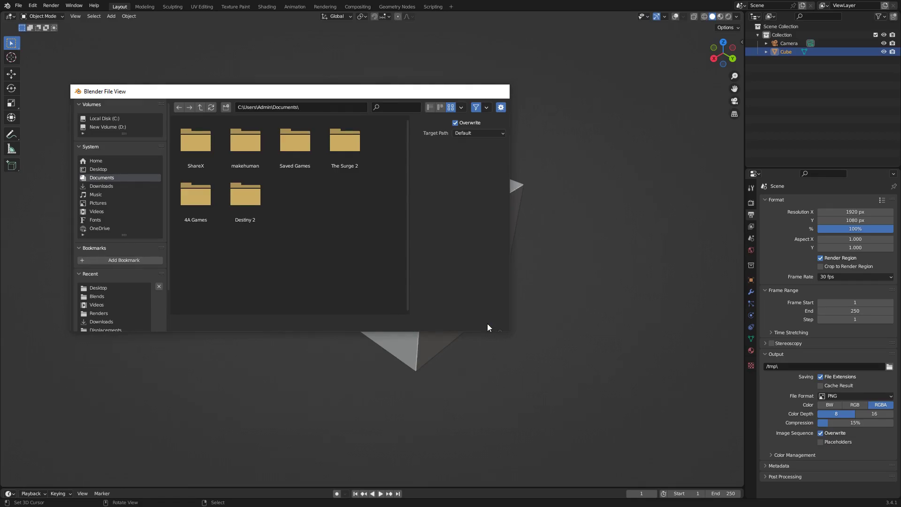
- Search the add-on list, including Testing add-ons, for "panel cutter" and close the preferences
{"action": "left_click_drag", "start_coordinate": [360, 104], "coordinate": [506, 122]}
{"action": "left_click", "coordinate": [519, 142]}
{"action": "type", "text": "pan"}
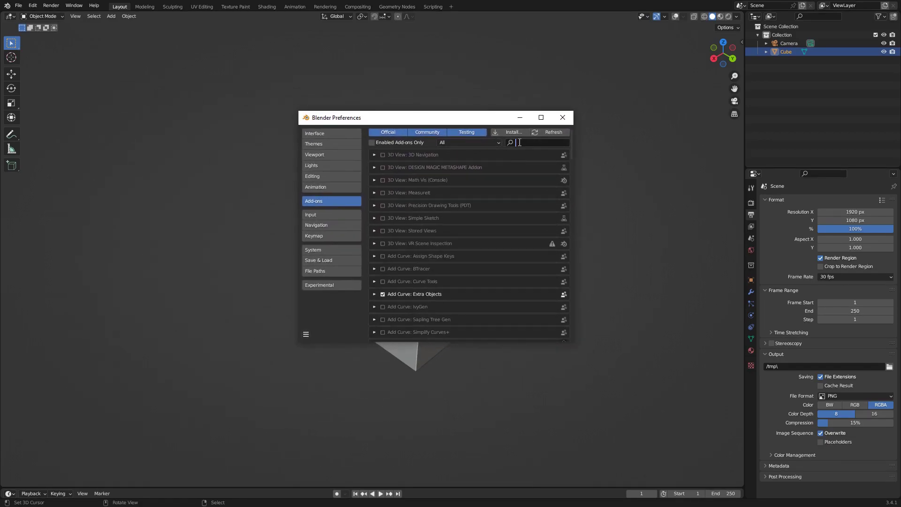
{"action": "type", "text": "el cutter"}
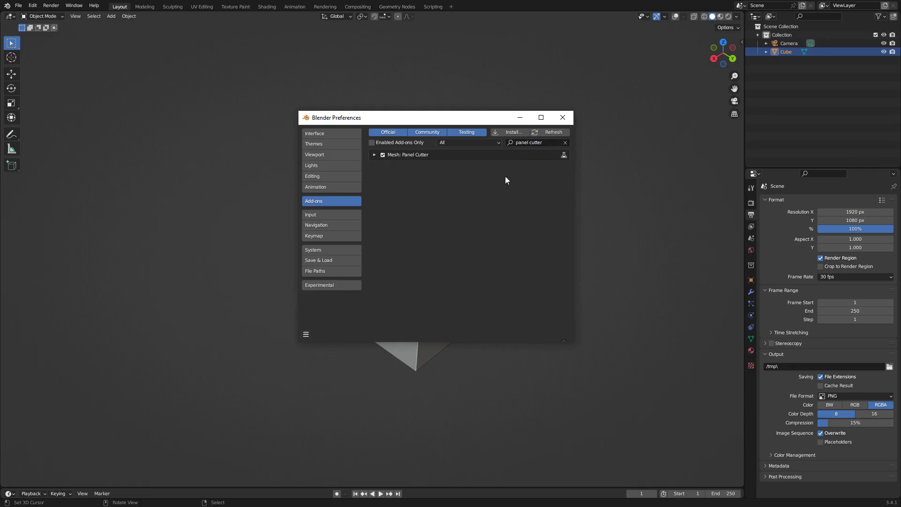
{"action": "left_click", "coordinate": [560, 122]}
- Look up the Panel Cutter command for the cube in Object Mode and in Edit Mode with all geometry selected
{"action": "right_click", "coordinate": [285, 214]}
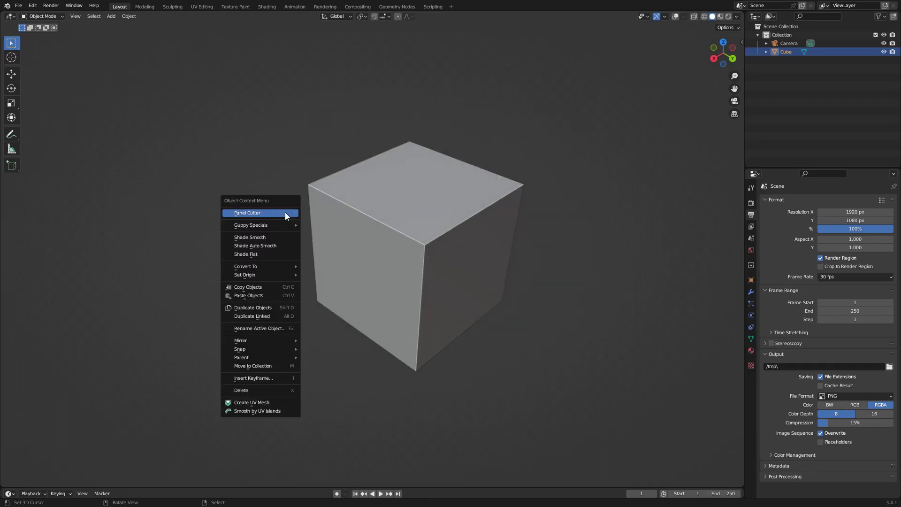
{"action": "key", "text": "Escape"}
{"action": "key", "text": "Tab"}
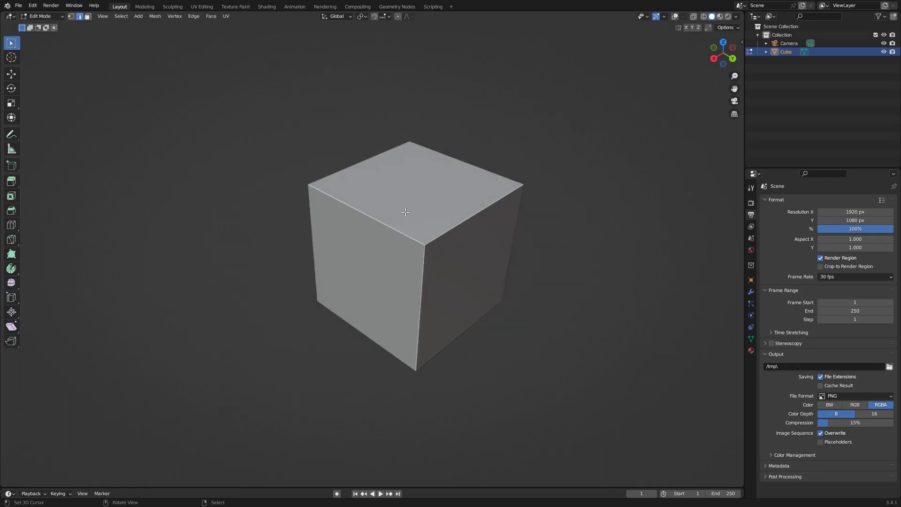
{"action": "key", "text": "a"}
{"action": "right_click", "coordinate": [314, 216]}
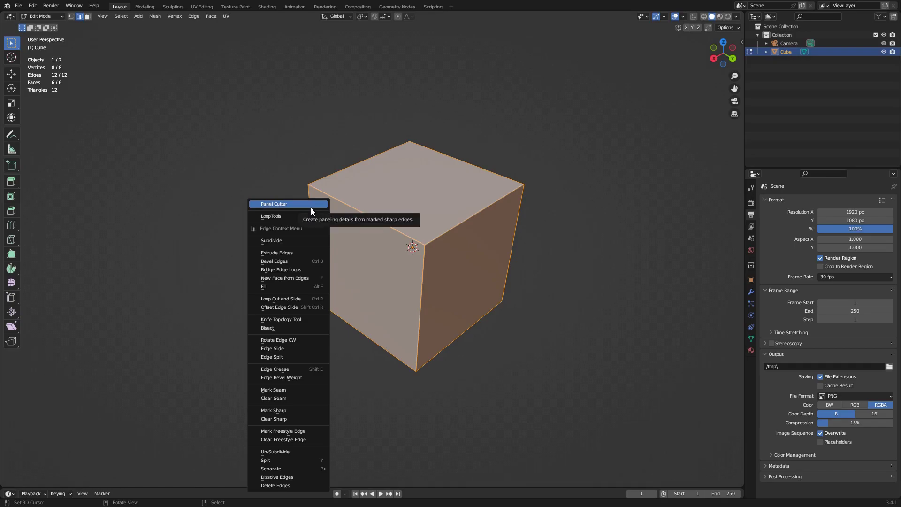
{"action": "left_click", "coordinate": [311, 204]}
- Maximize the 3D viewport and enter Edit Mode on the cube with sharp-marked edges, with nothing selected
{"action": "key", "text": "ctrl+alt+space"}
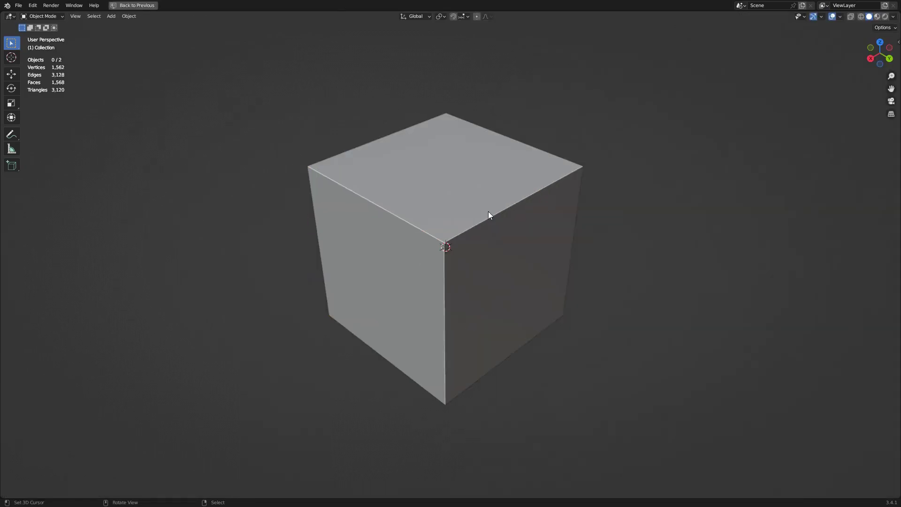
{"action": "key", "text": "shift+alt+z"}
{"action": "key", "text": "Tab"}
{"action": "key", "text": "shift+alt+z"}
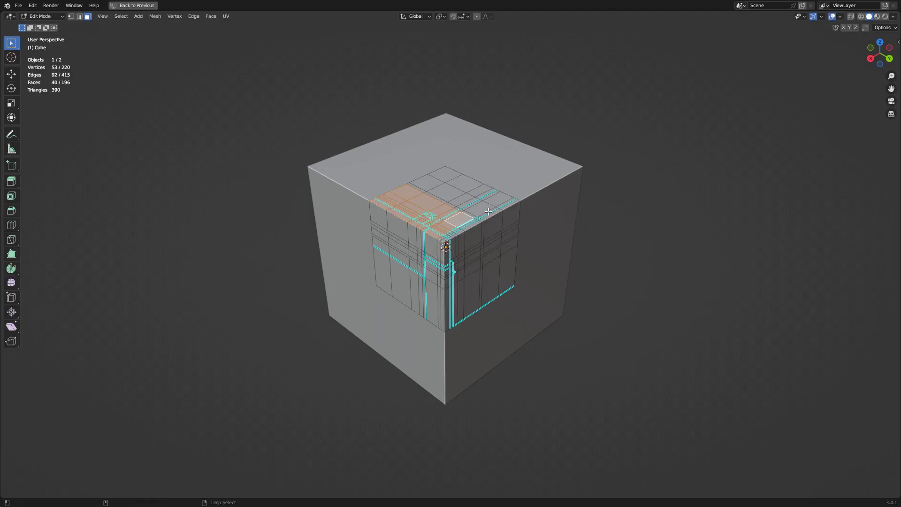
{"action": "scroll", "coordinate": [488, 215], "scroll_direction": "up", "scroll_amount": 4}
{"action": "key", "text": "alt+a"}
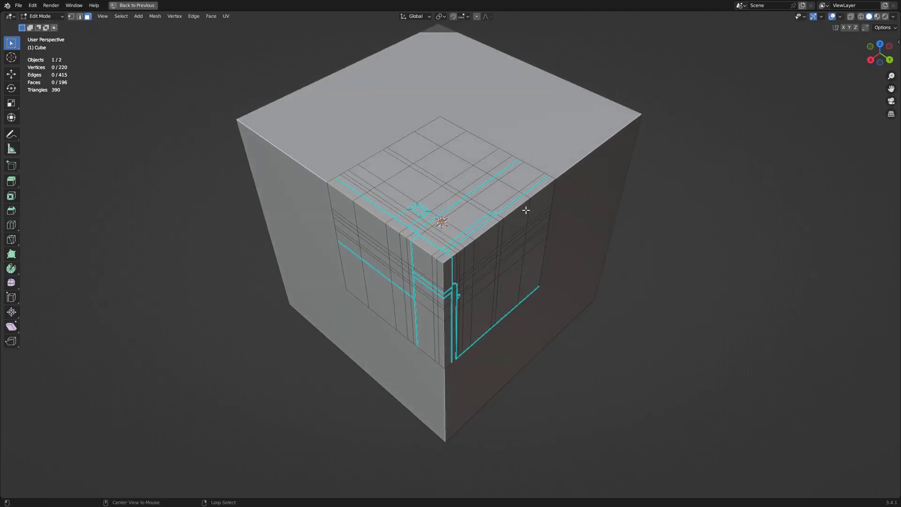
- Select a rectangular block of faces on part of the cube's top and run Panel Cutter on it in Edit Mode
{"action": "right_click", "coordinate": [348, 187]}
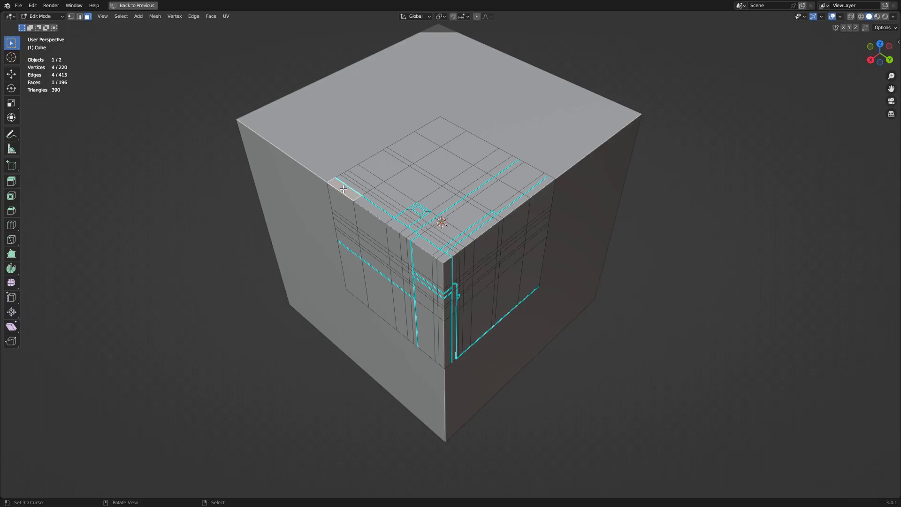
{"action": "right_click", "coordinate": [467, 214], "text": "ctrl+shift"}
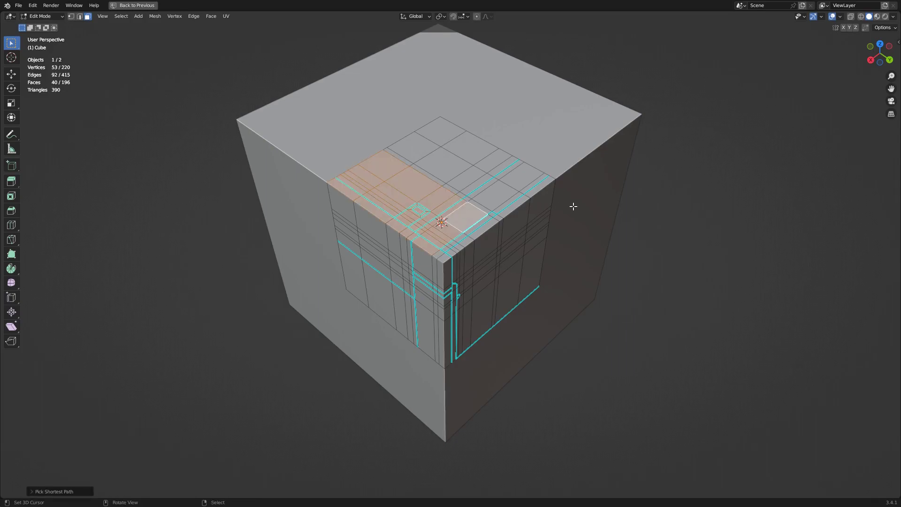
{"action": "key", "text": "w"}
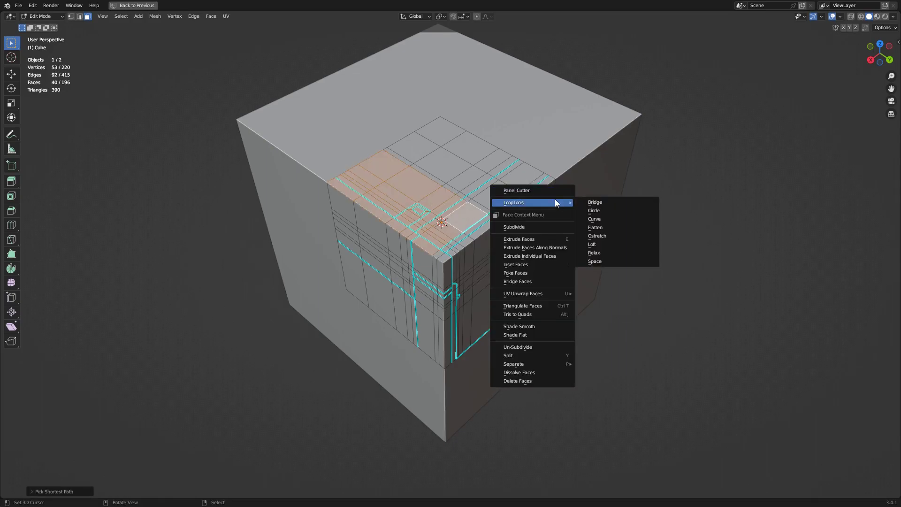
{"action": "left_click", "coordinate": [551, 191]}
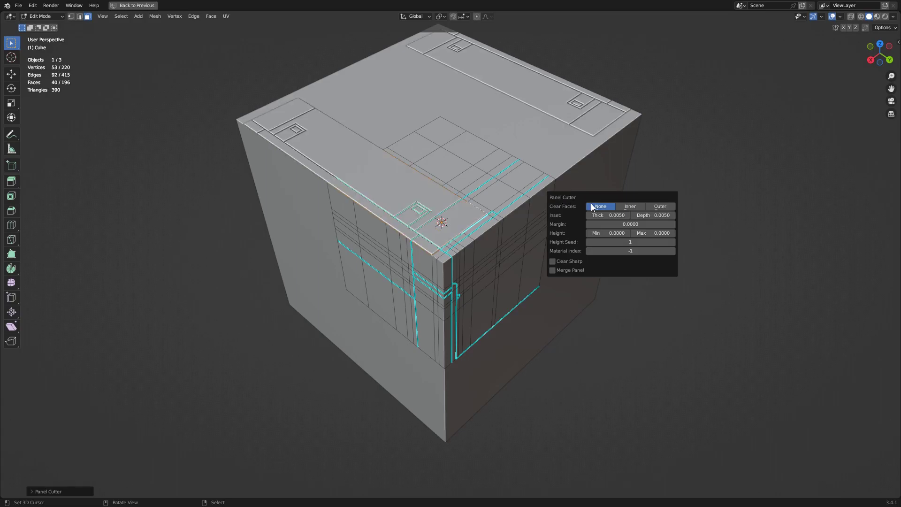
{"action": "key", "text": "Tab"}
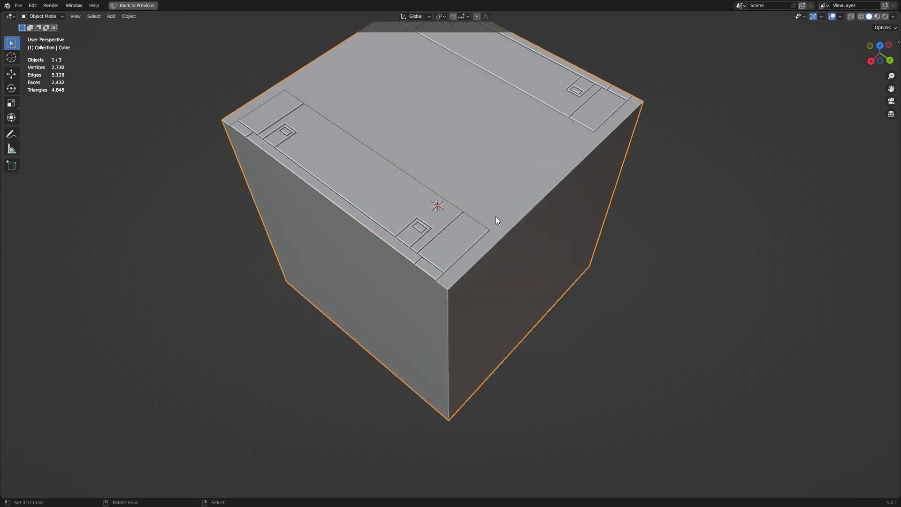
{"action": "mouse_move", "coordinate": [496, 216]}
{"action": "middle_mouse_down"}
{"action": "mouse_move", "coordinate": [429, 209]}
{"action": "mouse_move", "coordinate": [491, 205]}
{"action": "middle_mouse_up"}
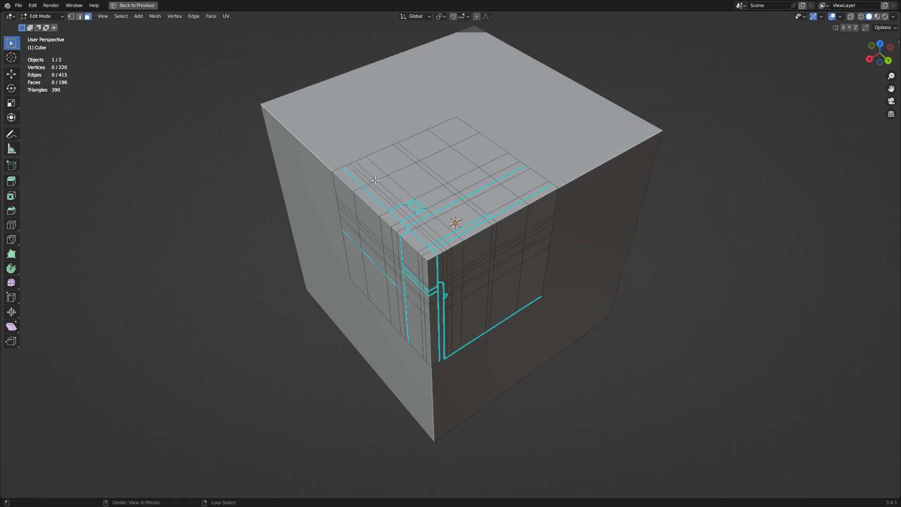
- Select all the faces on the cube's top and run Panel Cutter from Object Mode
{"action": "left_click", "coordinate": [352, 178]}
{"action": "left_click", "coordinate": [535, 200], "text": "ctrl+shift"}
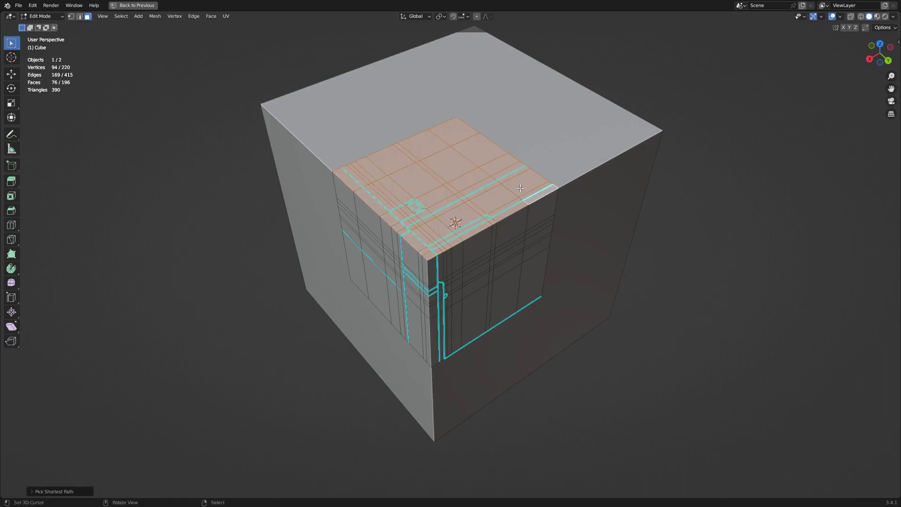
{"action": "middle_click_drag", "start_coordinate": [535, 200], "coordinate": [576, 202]}
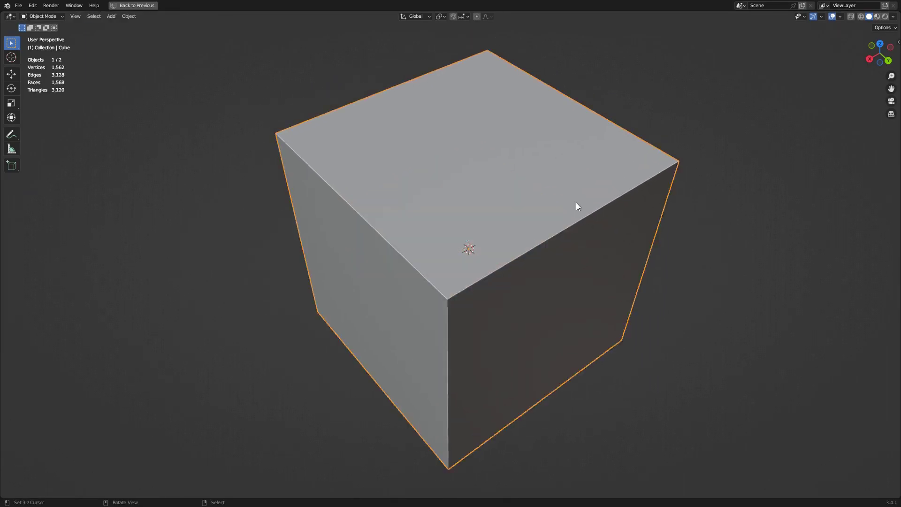
{"action": "right_click", "coordinate": [576, 202]}
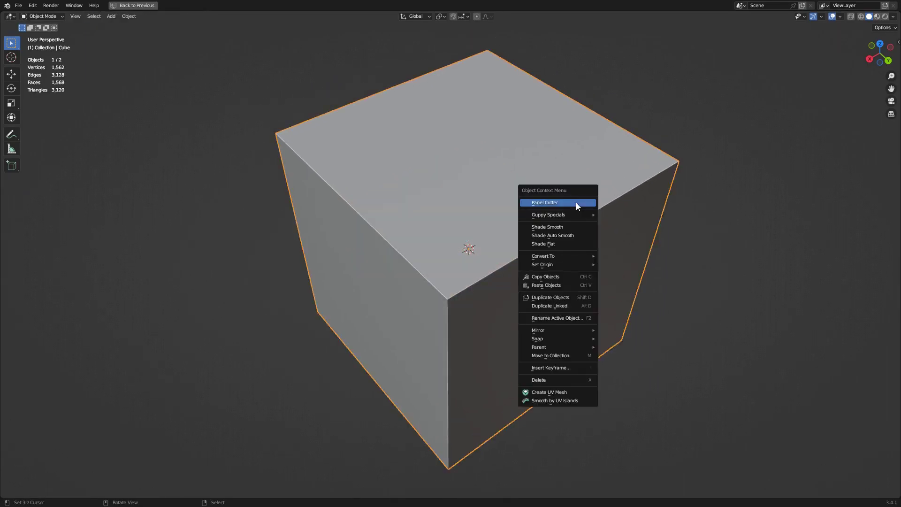
{"action": "left_click", "coordinate": [576, 202]}
- Enter Edit Mode on the separate panel mesh and try moving one of its top vertices
{"action": "key", "text": "Tab"}
{"action": "key", "text": "1"}
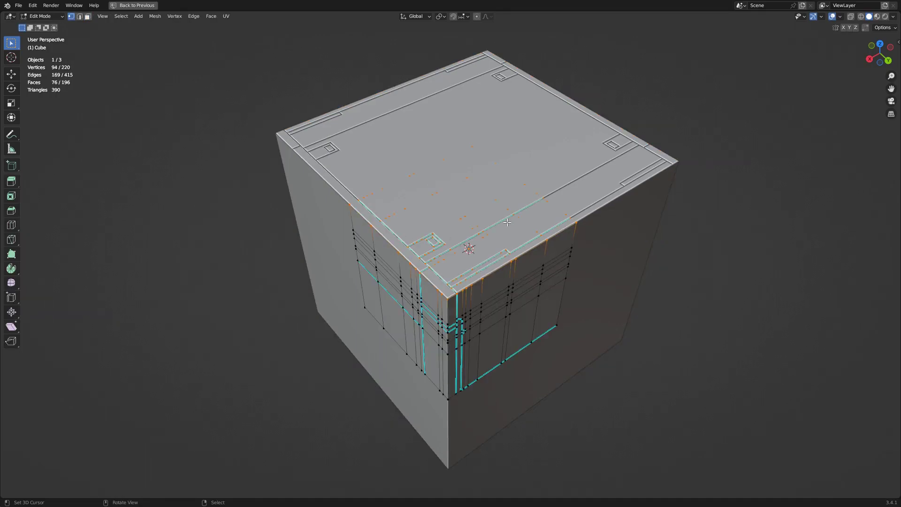
{"action": "key", "text": "Tab"}
{"action": "right_click", "coordinate": [491, 213]}
{"action": "key", "text": "Tab"}
{"action": "left_click", "coordinate": [493, 208]}
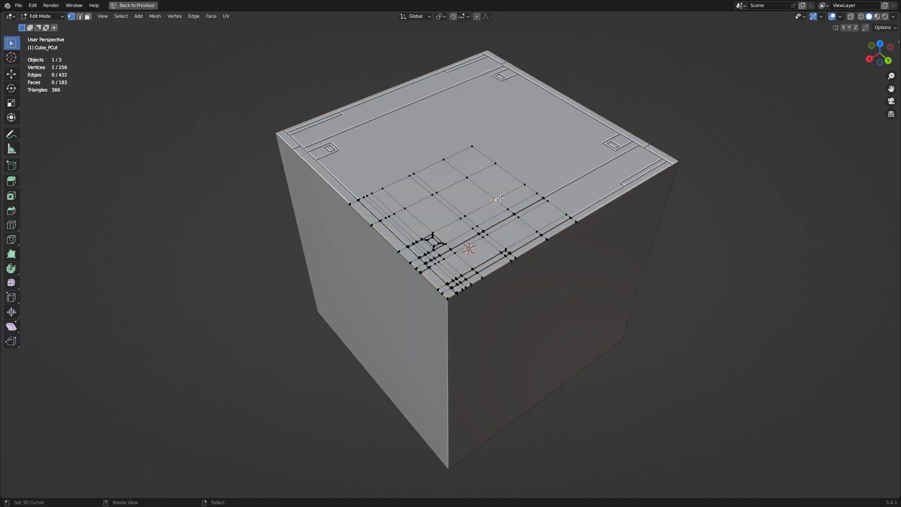
{"action": "key", "text": "g"}
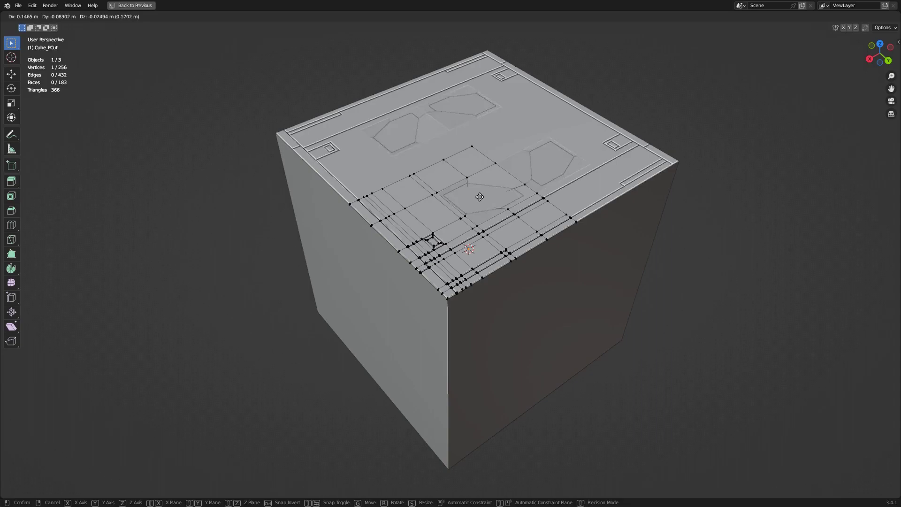
{"action": "right_click", "coordinate": [485, 200]}
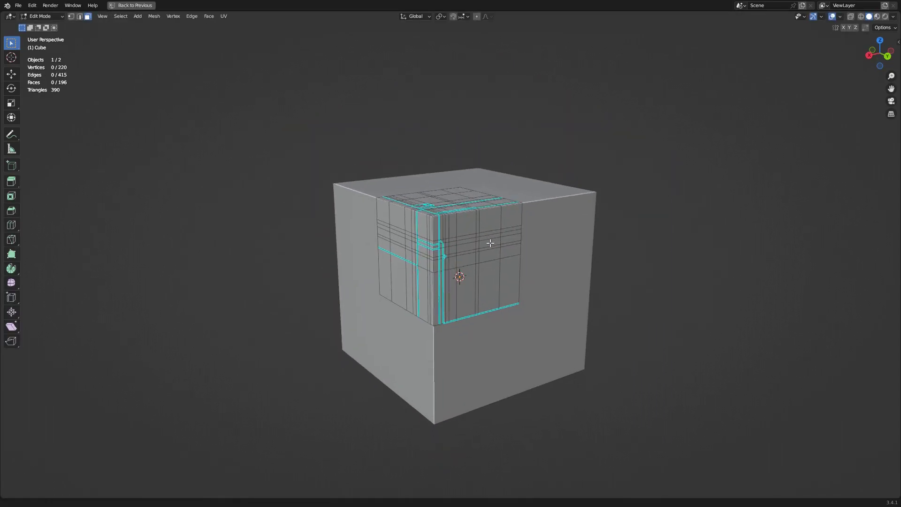
- Select all faces of the cube and run Panel Cutter in Edit Mode with Clear Faces set to None
{"action": "middle_click_drag", "start_coordinate": [490, 242], "coordinate": [502, 258]}
{"action": "key", "text": "a"}
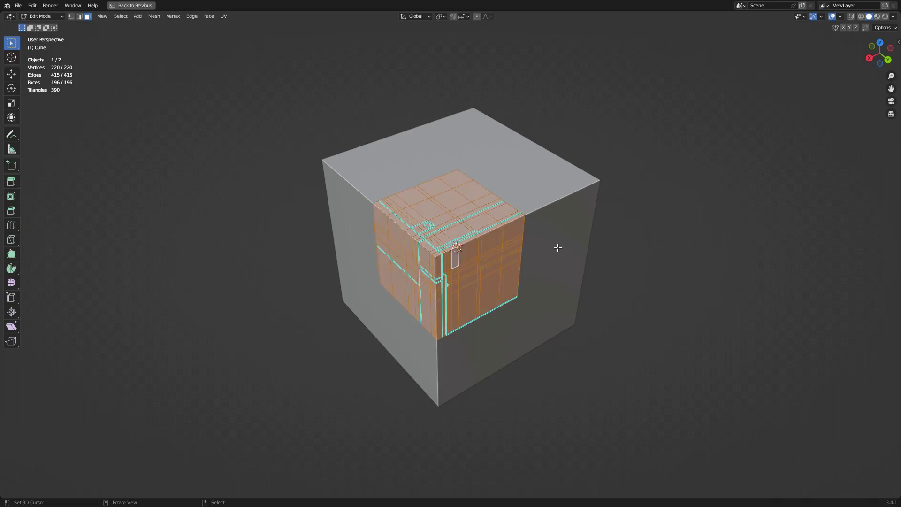
{"action": "right_click", "coordinate": [557, 247]}
{"action": "left_click", "coordinate": [552, 236]}
{"action": "left_click", "coordinate": [599, 249]}
- Run Panel Cutter on the whole cube from Object Mode
{"action": "middle_click_drag", "start_coordinate": [405, 284], "coordinate": [425, 284], "text": "alt"}
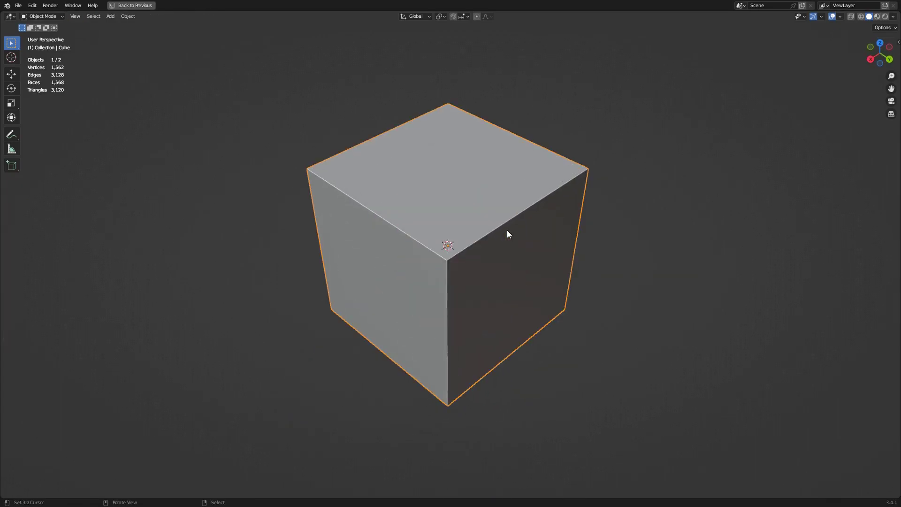
{"action": "right_click", "coordinate": [551, 231]}
{"action": "left_click", "coordinate": [573, 232]}
{"action": "middle_click_drag", "start_coordinate": [574, 233], "coordinate": [471, 263]}
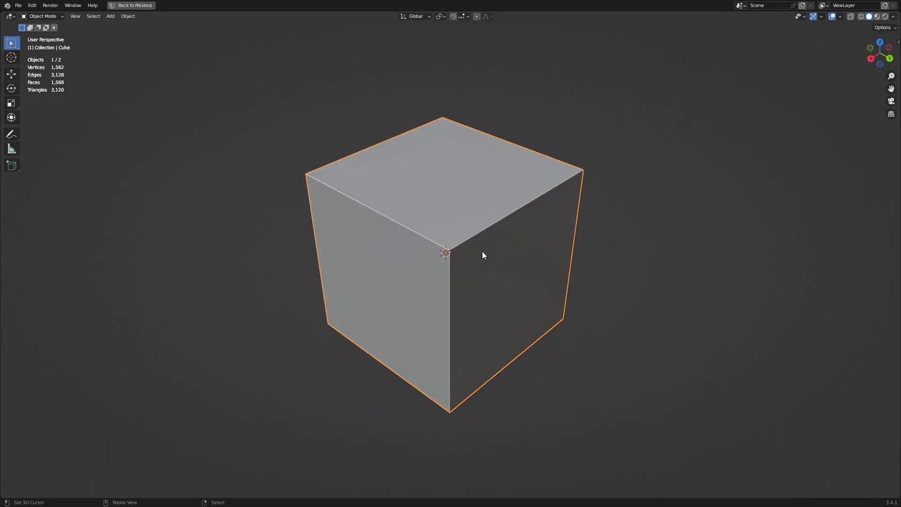
- Select the block of faces on one vertical side of the cube and run Panel Cutter from Object Mode with Clear Faces set to None
{"action": "key", "text": "Tab"}
{"action": "key", "text": "alt+a"}
{"action": "scroll", "coordinate": [478, 257], "scroll_direction": "up", "scroll_amount": 3}
{"action": "middle_click_drag", "start_coordinate": [477, 258], "coordinate": [407, 213]}
{"action": "left_click", "coordinate": [397, 207]}
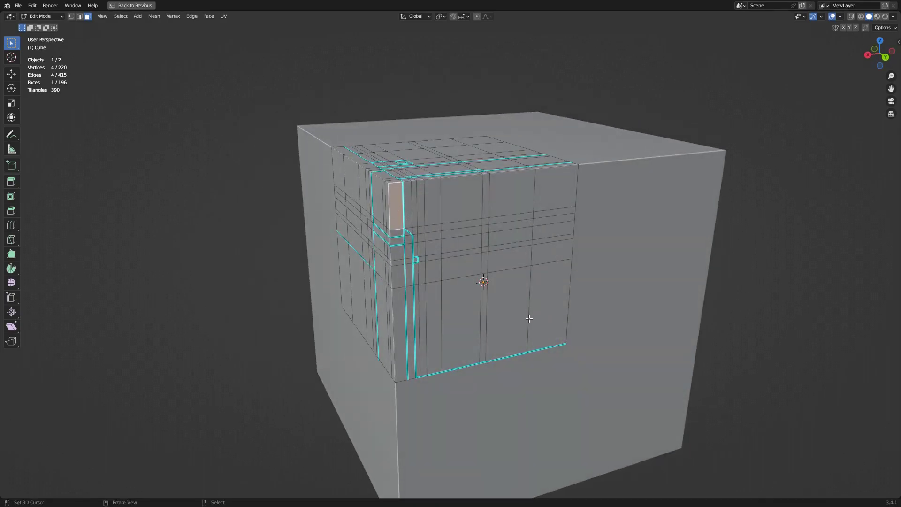
{"action": "left_click", "coordinate": [554, 322], "text": "ctrl+shift"}
{"action": "key", "text": "Tab"}
{"action": "key", "text": "w"}
{"action": "left_click", "coordinate": [564, 243]}
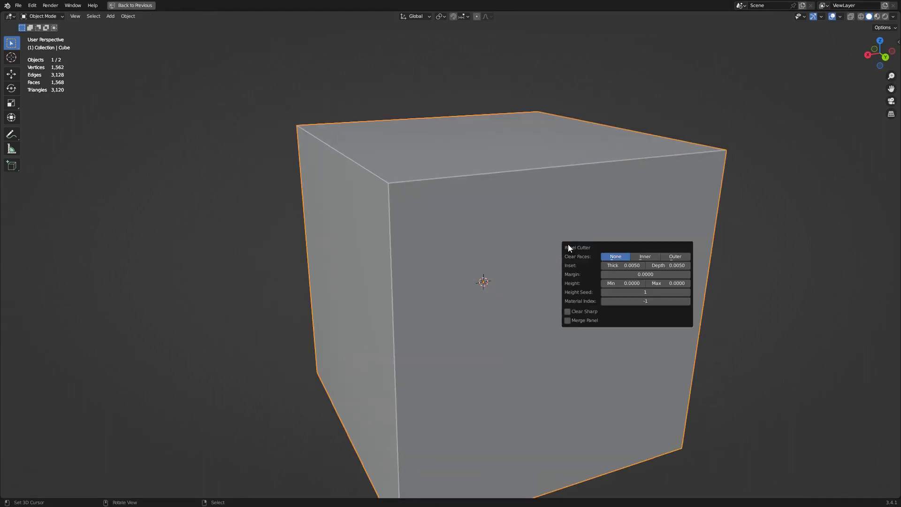
{"action": "left_click", "coordinate": [607, 256]}
- Select similar flat faces of the side panel mesh in Edit Mode and invert the face selection
{"action": "key", "text": "ctrl+z"}
{"action": "key", "text": "Tab"}
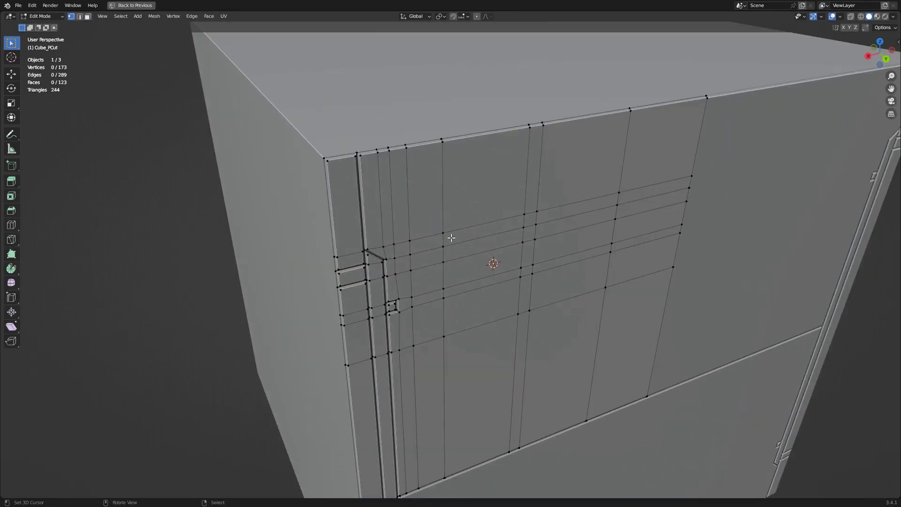
{"action": "key", "text": "shift+g"}
{"action": "left_click", "coordinate": [464, 261]}
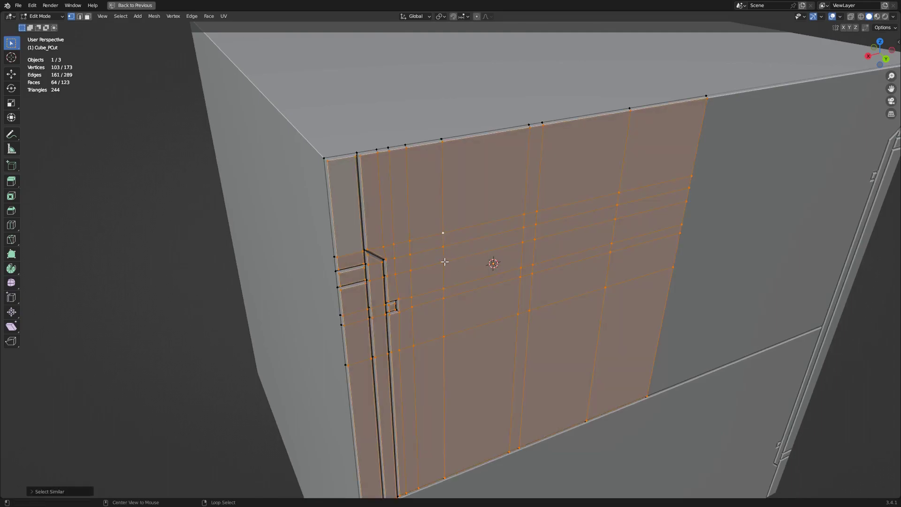
{"action": "mouse_move", "coordinate": [463, 261]}
{"action": "middle_mouse_down"}
{"action": "mouse_move", "coordinate": [475, 243]}
{"action": "mouse_move", "coordinate": [469, 261]}
{"action": "middle_mouse_up"}
{"action": "key", "text": "3"}
{"action": "scroll", "coordinate": [488, 270], "scroll_direction": "up", "scroll_amount": 1}
{"action": "middle_click_drag", "start_coordinate": [519, 275], "coordinate": [498, 272]}
{"action": "key", "text": "ctrl+i"}
{"action": "scroll", "coordinate": [457, 294], "scroll_direction": "down", "scroll_amount": 3}
{"action": "key", "text": "Tab"}
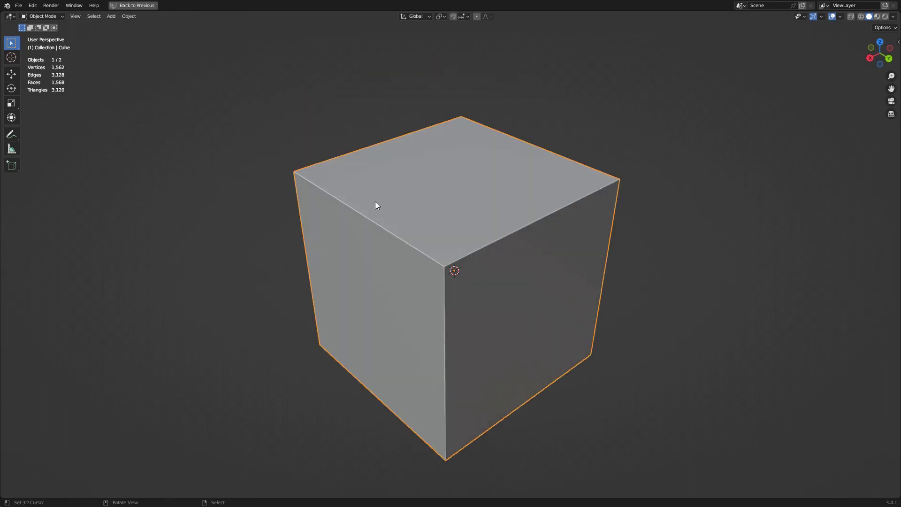
- Run Panel Cutter on the cube from Object Mode and set Clear Faces to Inner
{"action": "key", "text": "Tab"}
{"action": "key", "text": "Tab"}
{"action": "key", "text": "w"}
{"action": "left_click", "coordinate": [373, 192]}
{"action": "left_click_drag", "start_coordinate": [392, 190], "coordinate": [311, 159]}
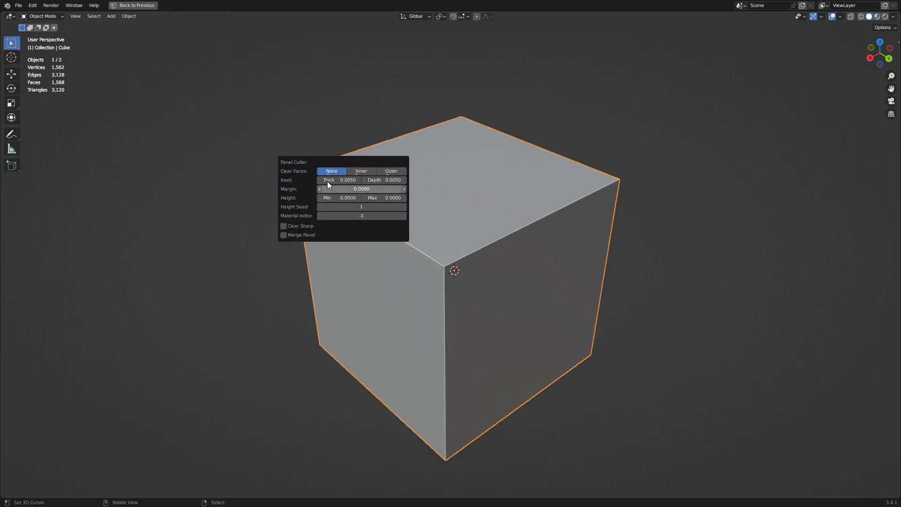
{"action": "left_click", "coordinate": [328, 172]}
{"action": "left_click_drag", "start_coordinate": [353, 157], "coordinate": [563, 145]}
{"action": "left_click", "coordinate": [571, 159]}
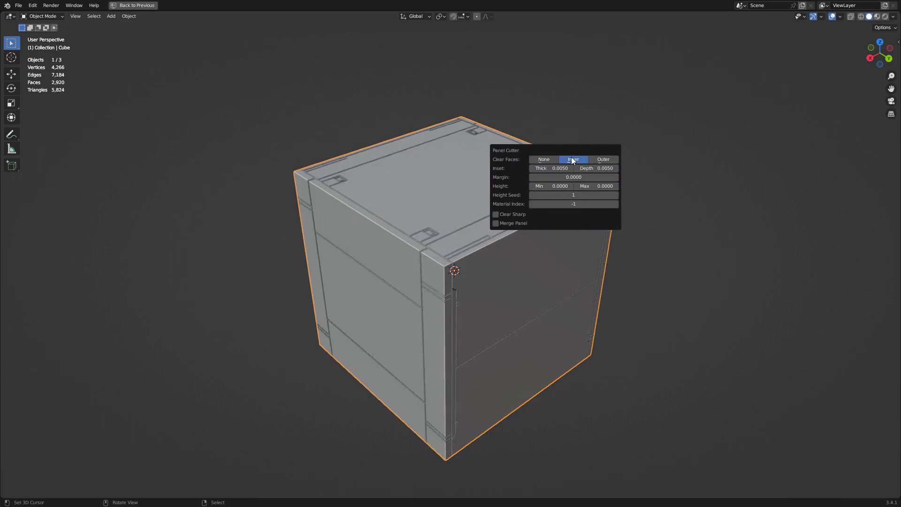
- Set Panel Cutter's Clear Faces option to Outer for the cube and examine the resulting panel lines up close
{"action": "scroll", "coordinate": [500, 271], "scroll_direction": "up", "scroll_amount": 8}
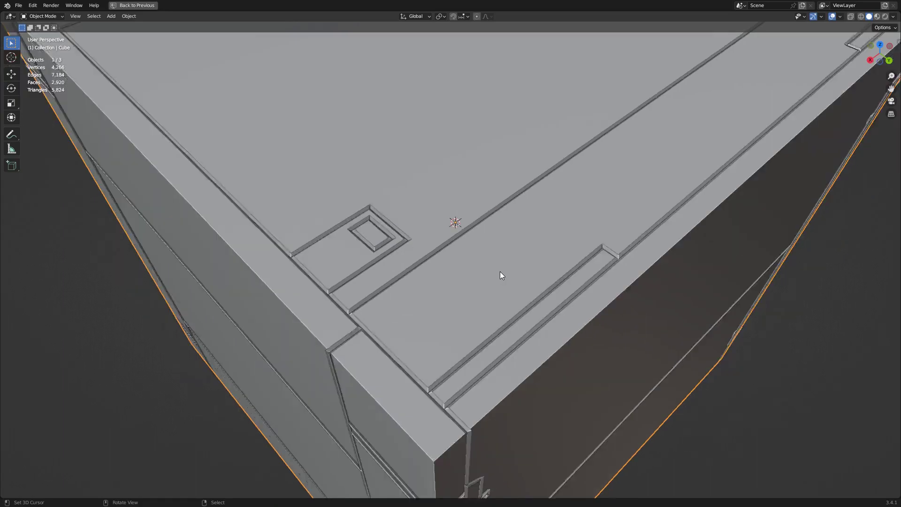
{"action": "scroll", "coordinate": [500, 271], "scroll_direction": "down", "scroll_amount": 8}
{"action": "scroll", "coordinate": [504, 244], "scroll_direction": "up", "scroll_amount": 2}
{"action": "key", "text": "F9"}
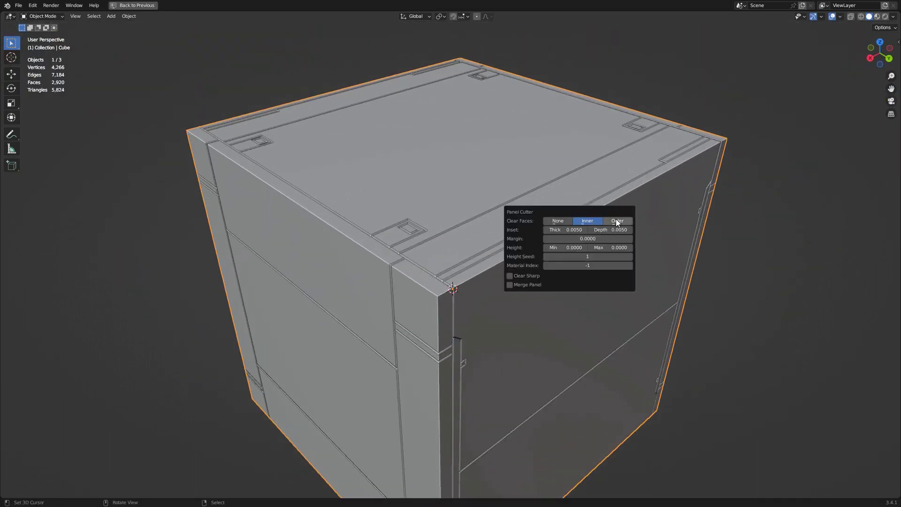
{"action": "left_click", "coordinate": [617, 221]}
{"action": "scroll", "coordinate": [427, 219], "scroll_direction": "up", "scroll_amount": 6}
{"action": "scroll", "coordinate": [427, 215], "scroll_direction": "down", "scroll_amount": 7}
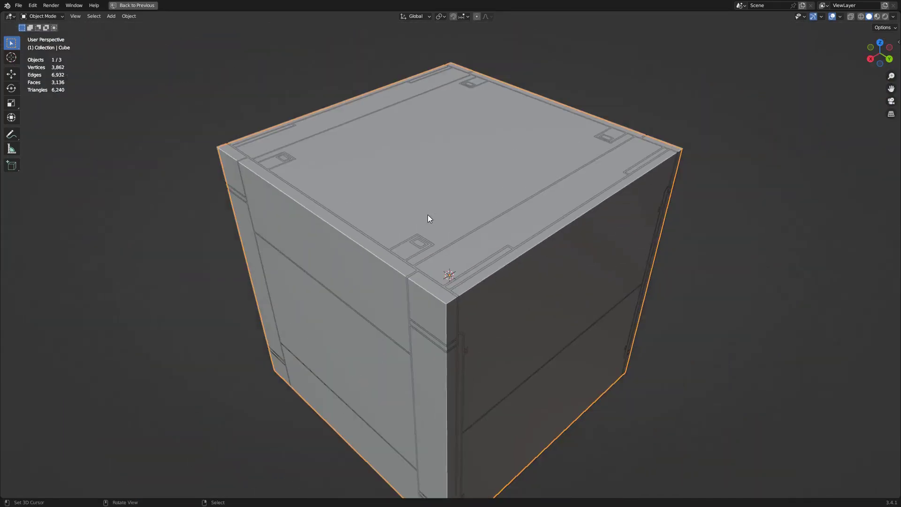
{"action": "middle_click_drag", "start_coordinate": [427, 215], "coordinate": [546, 205]}
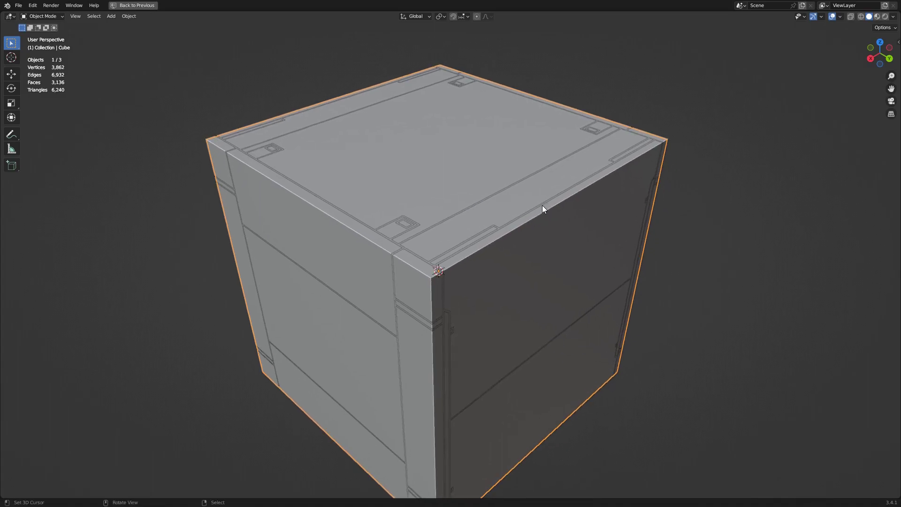
- Set Panel Cutter's Clear Faces option back to None and try a Margin of 0.0050
{"action": "key", "text": "F9"}
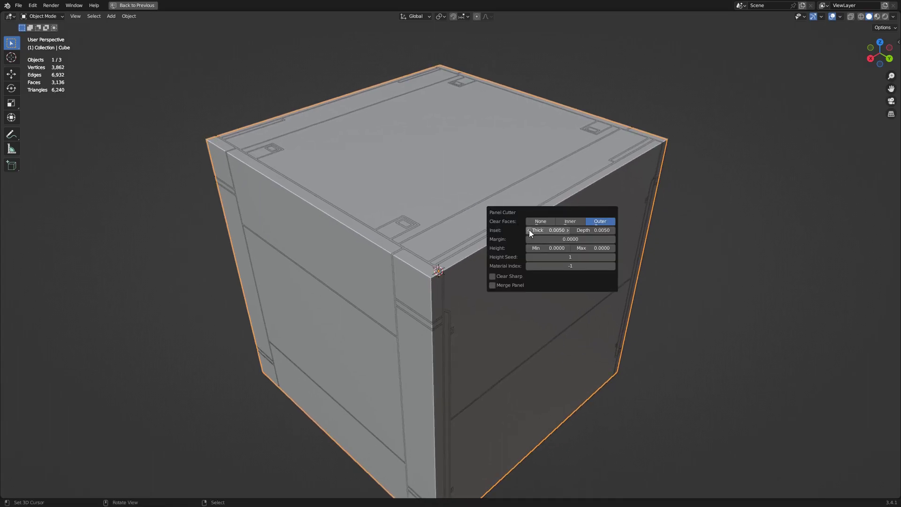
{"action": "left_click", "coordinate": [547, 223]}
{"action": "mouse_move", "coordinate": [550, 230]}
{"action": "left_mouse_down"}
{"action": "mouse_move", "coordinate": [575, 230]}
{"action": "mouse_move", "coordinate": [540, 230]}
{"action": "mouse_move", "coordinate": [615, 230]}
{"action": "mouse_move", "coordinate": [545, 239]}
{"action": "left_mouse_up"}
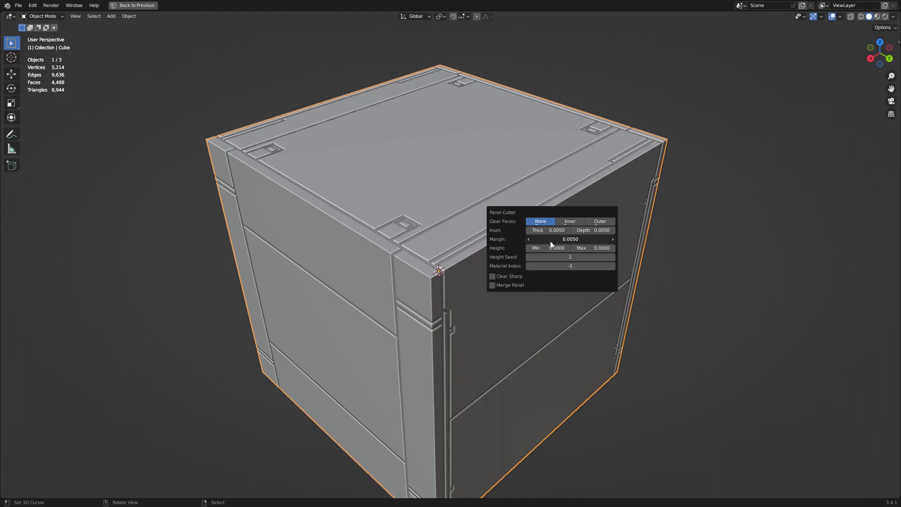
{"action": "mouse_move", "coordinate": [566, 240]}
{"action": "left_mouse_down"}
{"action": "mouse_move", "coordinate": [557, 240]}
{"action": "mouse_move", "coordinate": [615, 248]}
{"action": "mouse_move", "coordinate": [553, 248]}
{"action": "mouse_move", "coordinate": [559, 256]}
{"action": "mouse_move", "coordinate": [584, 256]}
{"action": "mouse_move", "coordinate": [538, 247]}
{"action": "mouse_move", "coordinate": [585, 248]}
{"action": "mouse_move", "coordinate": [549, 248]}
{"action": "mouse_move", "coordinate": [570, 248]}
{"action": "left_mouse_up"}
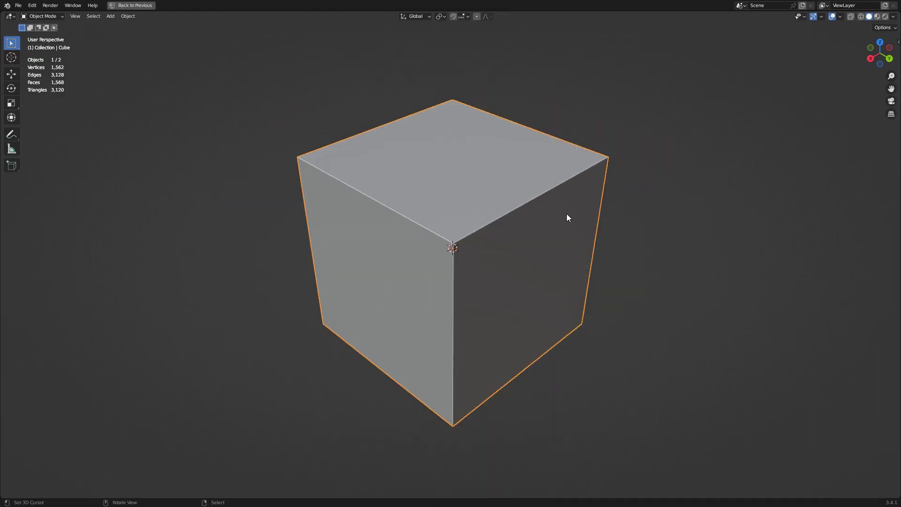
- Run Panel Cutter on the whole mesh in Edit Mode and compare the result with Clear Sharp on and off, leaving it enabled
{"action": "key", "text": "Tab"}
{"action": "right_click", "coordinate": [550, 212]}
{"action": "left_click", "coordinate": [546, 205]}
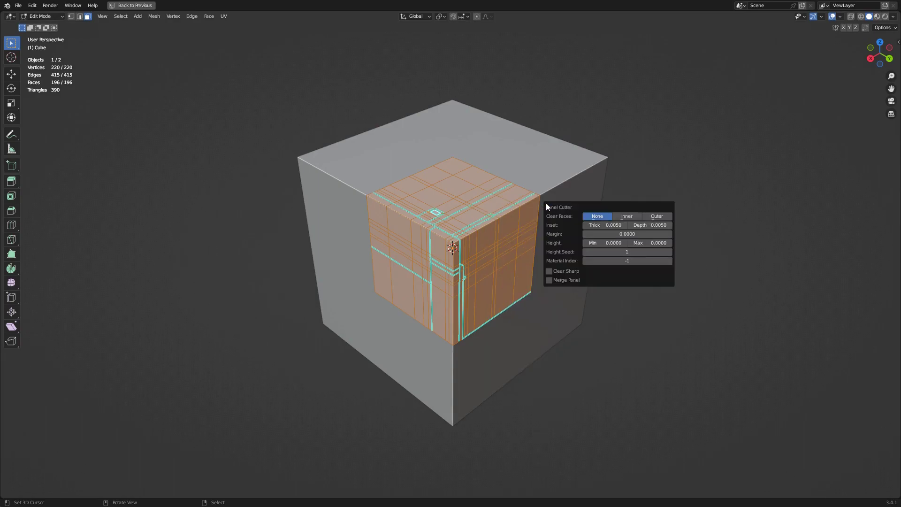
{"action": "left_click", "coordinate": [568, 271]}
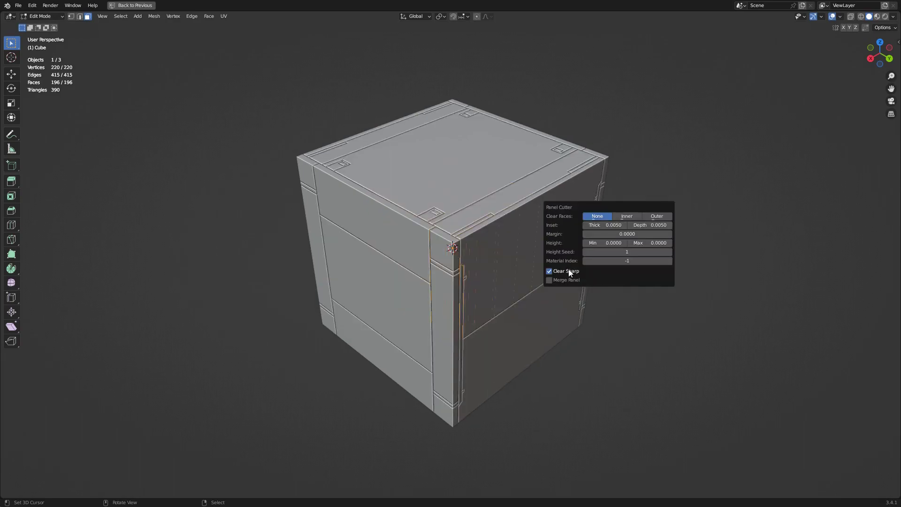
{"action": "left_click", "coordinate": [569, 271]}
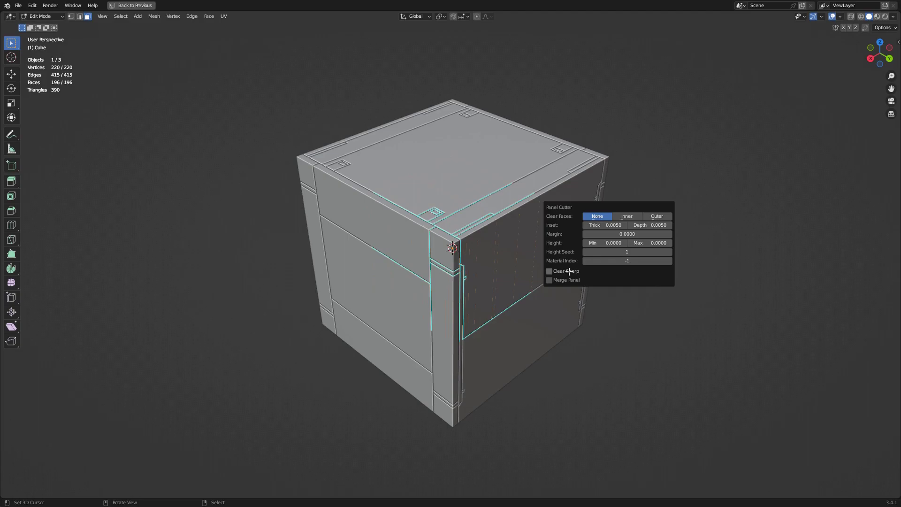
{"action": "left_click", "coordinate": [569, 271]}
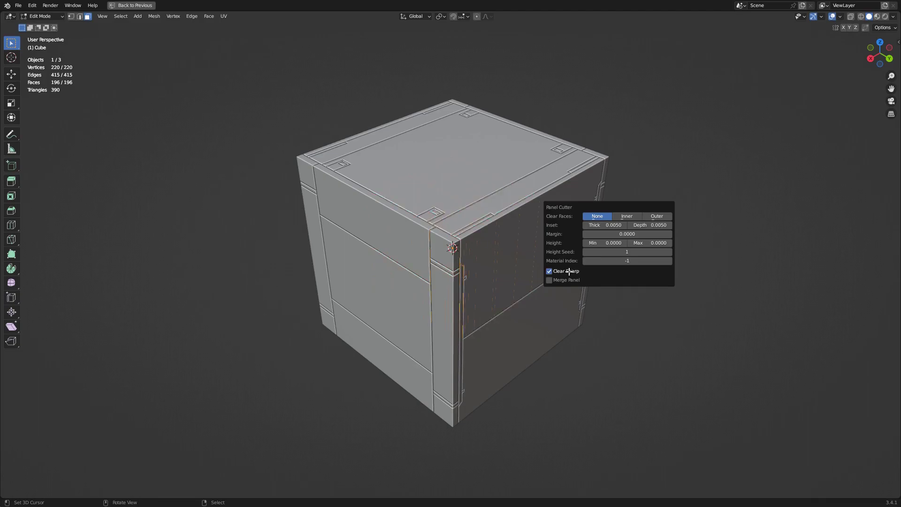
- Return to Object Mode, delete the generated panel object and reselect the original cube
{"action": "key", "text": "Tab"}
{"action": "right_click", "coordinate": [505, 218]}
{"action": "key", "text": "Delete"}
{"action": "right_click", "coordinate": [505, 217]}
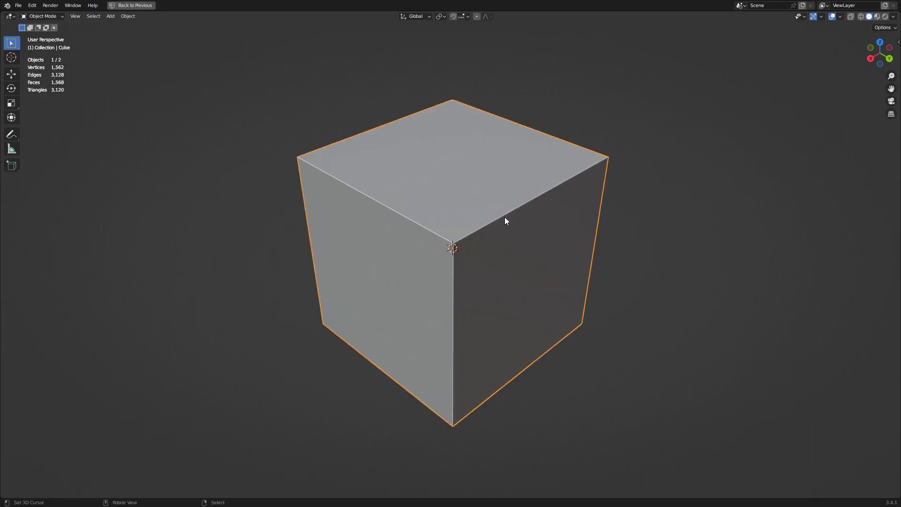
- Select the block of faces on top nearest the cube's front corner in Edit Mode and run Panel Cutter with Merge Panel enabled
{"action": "key", "text": "Tab"}
{"action": "scroll", "coordinate": [498, 201], "scroll_direction": "up", "scroll_amount": 3}
{"action": "middle_click_drag", "start_coordinate": [497, 223], "coordinate": [519, 220]}
{"action": "scroll", "coordinate": [519, 219], "scroll_direction": "down", "scroll_amount": 1}
{"action": "key", "text": "w"}
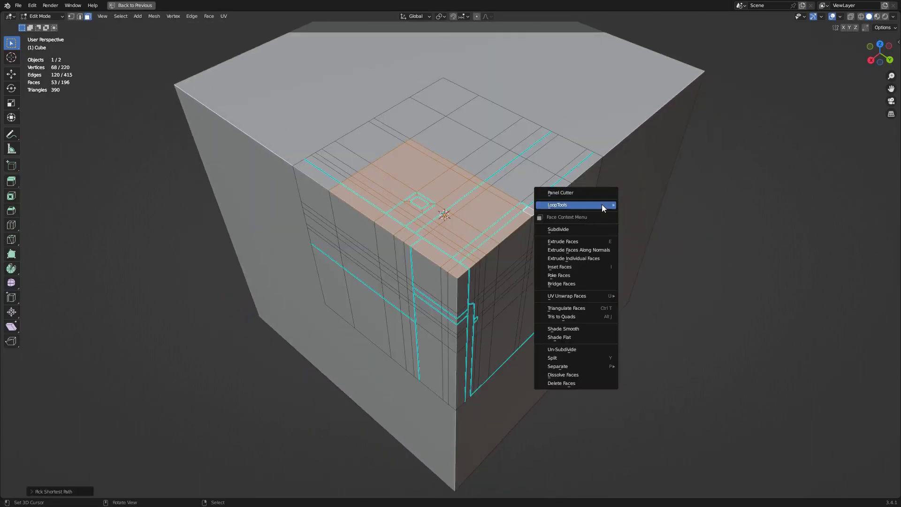
{"action": "left_click", "coordinate": [598, 193]}
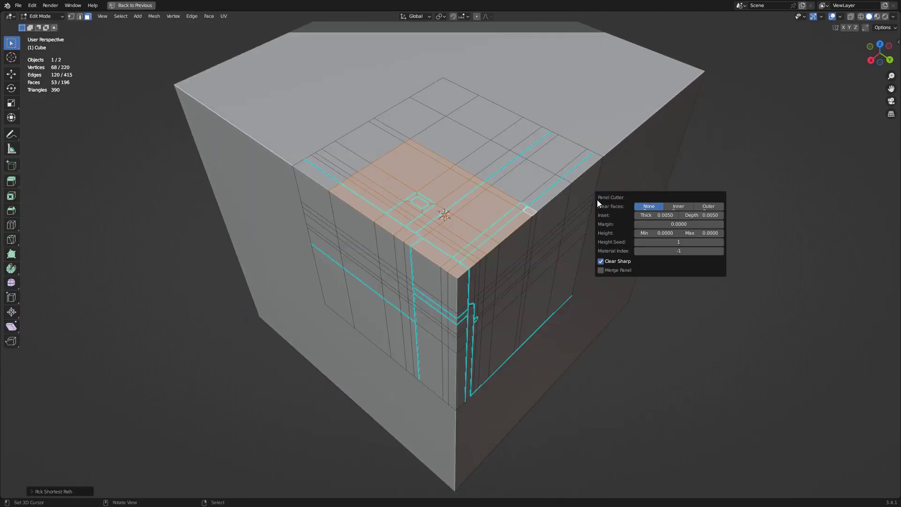
{"action": "left_click", "coordinate": [610, 270]}
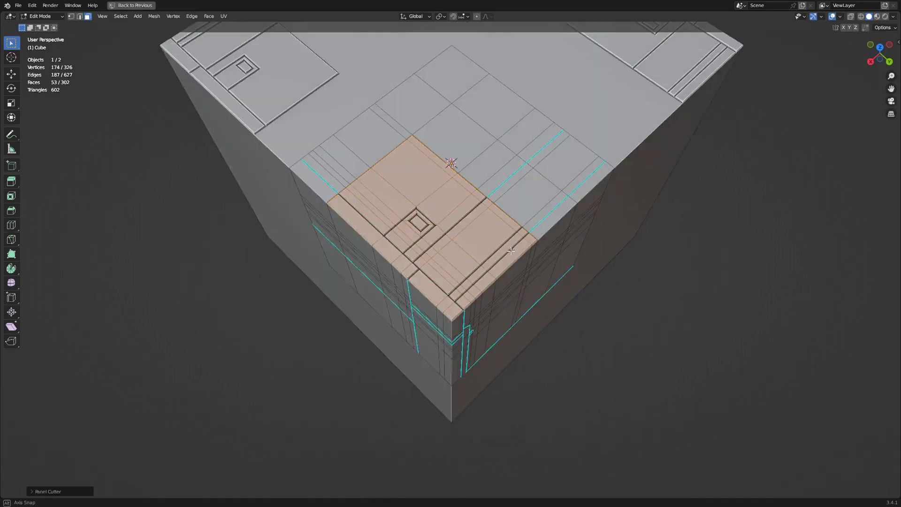
{"action": "scroll", "coordinate": [511, 251], "scroll_direction": "up", "scroll_amount": 3}
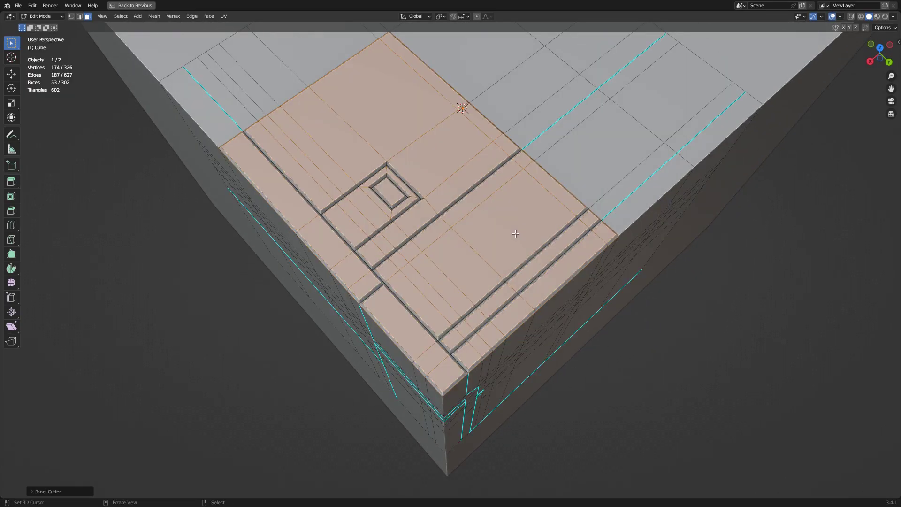
{"action": "scroll", "coordinate": [515, 234], "scroll_direction": "down", "scroll_amount": 3}
{"action": "middle_click_drag", "start_coordinate": [603, 252], "coordinate": [557, 205]}
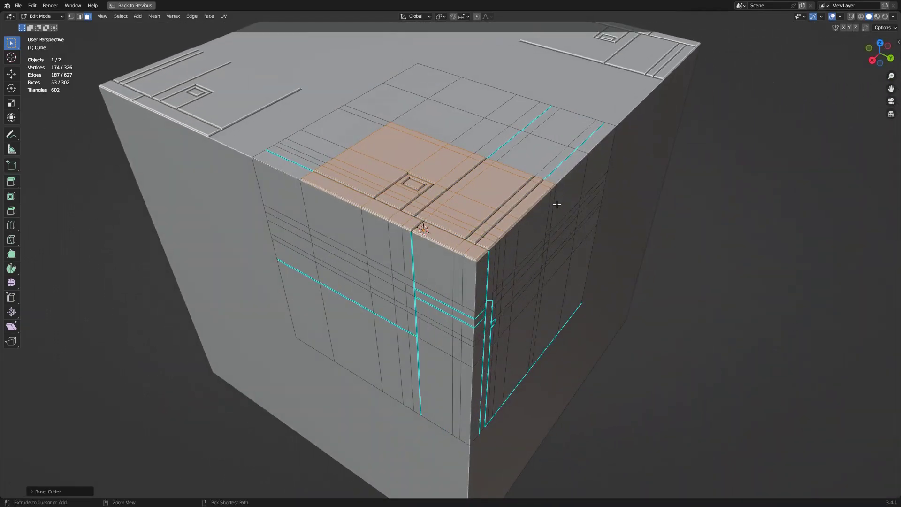
- Try selecting similar vertices on the merged mesh, and undo back to the uncut mesh
{"action": "key", "text": "ctrl+z"}
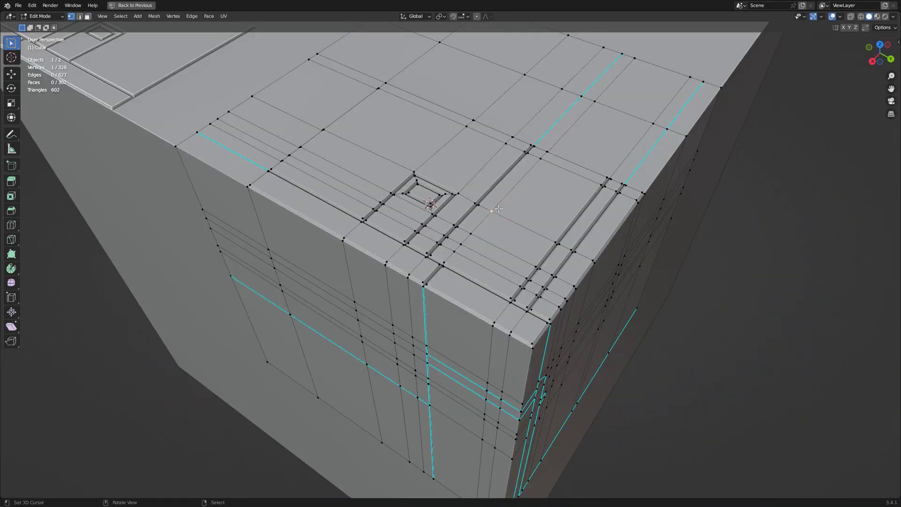
{"action": "key", "text": "shift+g"}
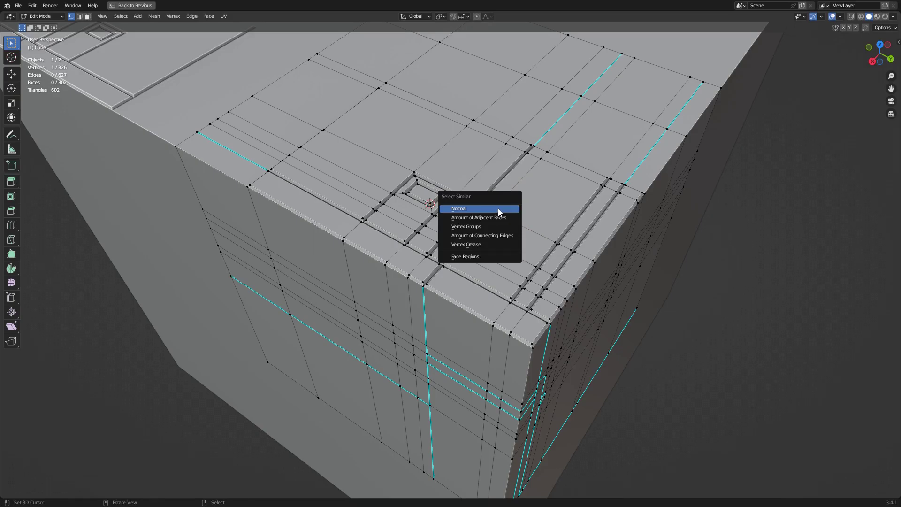
{"action": "left_click", "coordinate": [493, 227]}
{"action": "scroll", "coordinate": [490, 219], "scroll_direction": "down", "scroll_amount": 3}
{"action": "mouse_move", "coordinate": [517, 250]}
{"action": "middle_mouse_down"}
{"action": "mouse_move", "coordinate": [504, 220]}
{"action": "mouse_move", "coordinate": [444, 258]}
{"action": "mouse_move", "coordinate": [509, 253]}
{"action": "middle_mouse_up"}
{"action": "scroll", "coordinate": [510, 242], "scroll_direction": "down", "scroll_amount": 3}
{"action": "key", "text": "ctrl+z"}
{"action": "key", "text": "ctrl+z"}
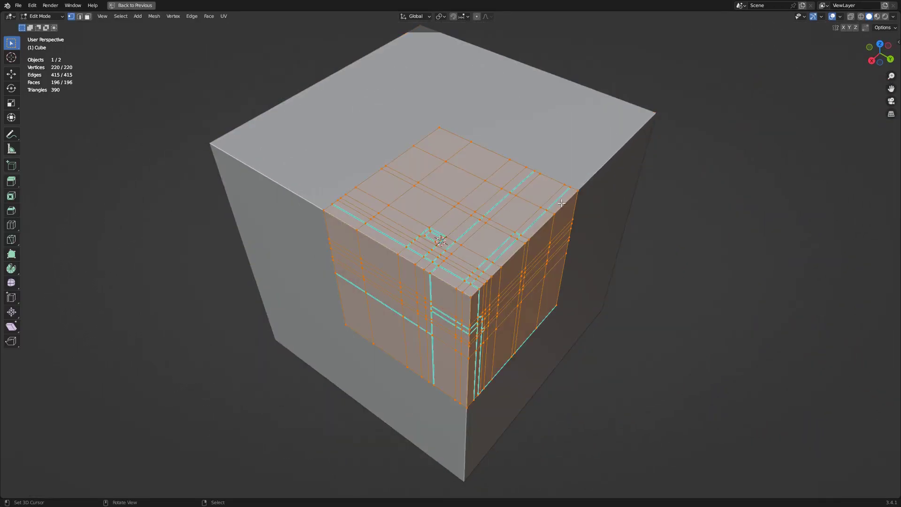
- Run Panel Cutter on the cube from Object Mode with Merge Panel enabled, trying Clear Faces Inner and Outer before returning to None
{"action": "key", "text": "Tab"}
{"action": "key", "text": "F9"}
{"action": "left_click", "coordinate": [616, 216]}
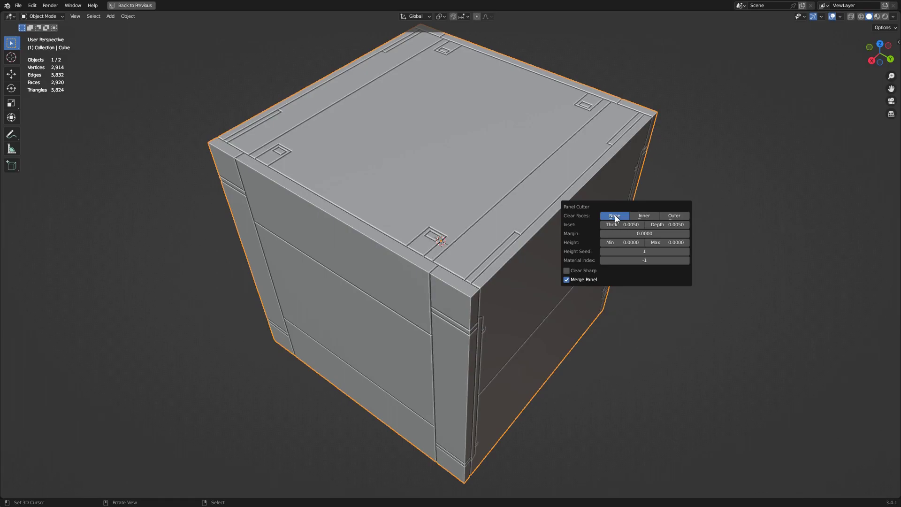
{"action": "mouse_move", "coordinate": [620, 234]}
{"action": "left_mouse_down"}
{"action": "mouse_move", "coordinate": [642, 234]}
{"action": "mouse_move", "coordinate": [606, 233]}
{"action": "left_mouse_up"}
{"action": "left_click", "coordinate": [645, 217]}
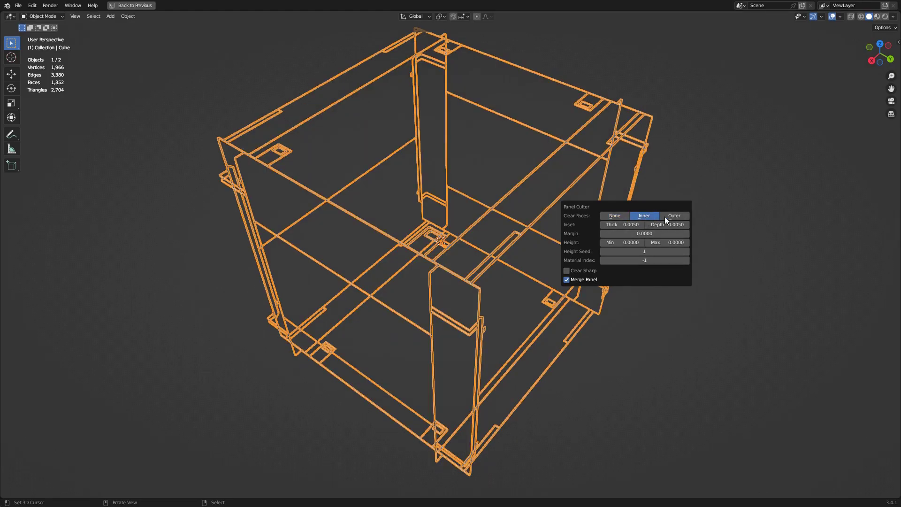
{"action": "left_click", "coordinate": [665, 216]}
{"action": "left_click", "coordinate": [613, 215]}
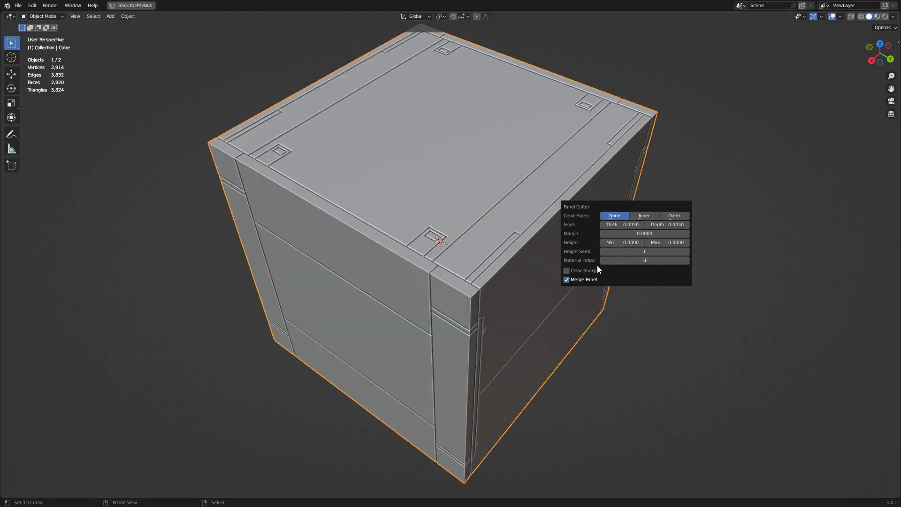
- Undo the merged Panel Cutter result on the cube
{"action": "key", "text": "ctrl+z"}
{"action": "key", "text": "ctrl+z"}
{"action": "key", "text": "ctrl+z"}
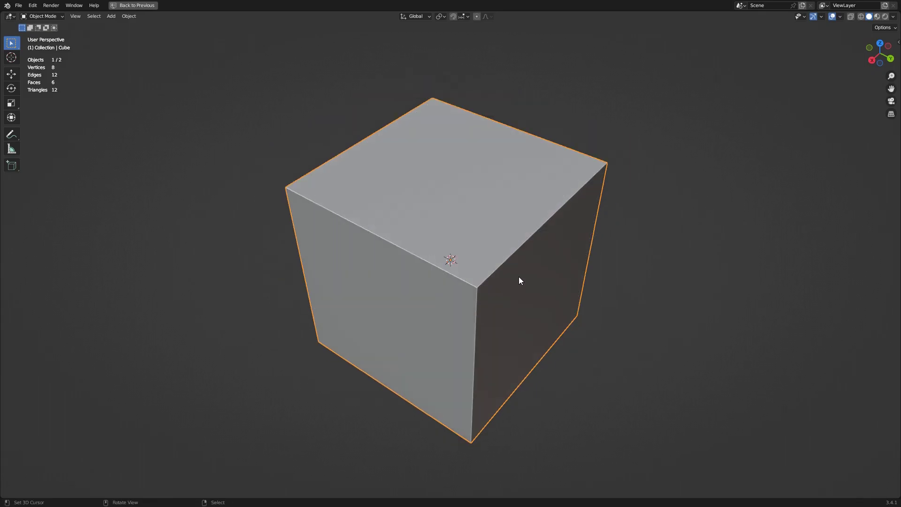
- Apply Creative Flow's Auto Mirror to the plain cube across the X, Y and Z axes
{"action": "key", "text": "Tab"}
{"action": "middle_click_drag", "start_coordinate": [515, 277], "coordinate": [503, 251]}
{"action": "key", "text": "Tab"}
{"action": "key", "text": "ctrl+shift+c"}
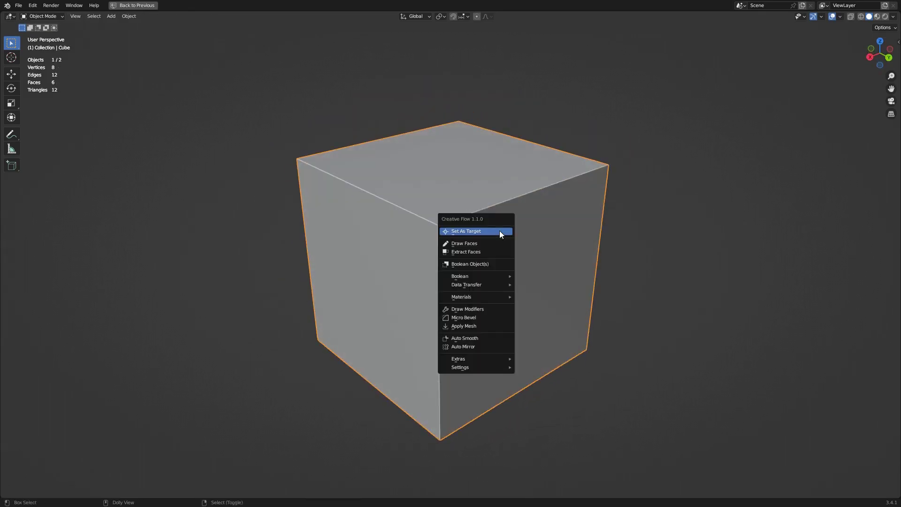
{"action": "left_click", "coordinate": [483, 346]}
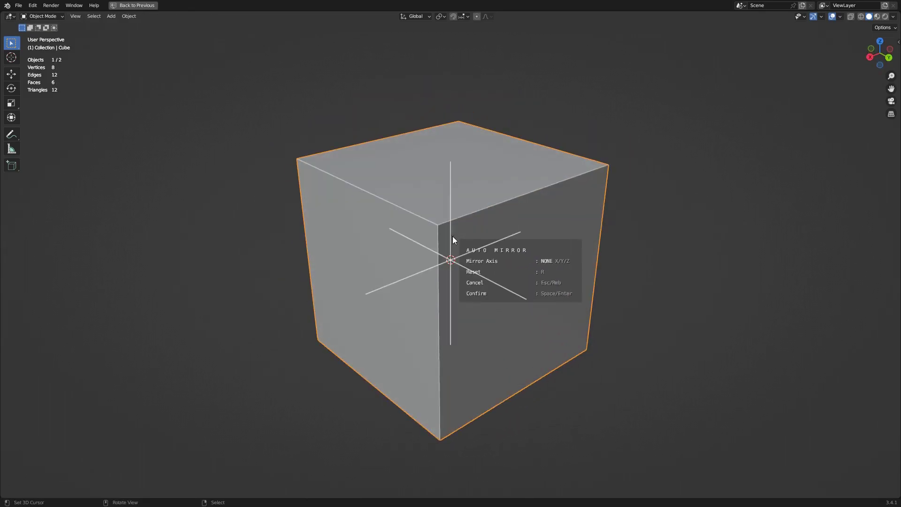
{"action": "key", "text": "x"}
{"action": "key", "text": "y"}
{"action": "key", "text": "Return"}
- Add two loop cuts in Edit Mode, each close to one outer side of the mirrored corner block
{"action": "key", "text": "Tab"}
{"action": "scroll", "coordinate": [497, 241], "scroll_direction": "down", "scroll_amount": 4}
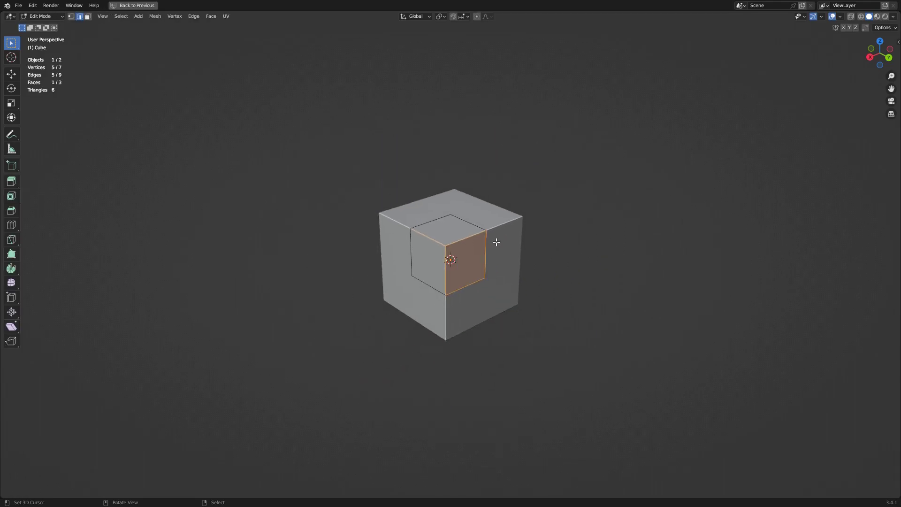
{"action": "middle_click_drag", "start_coordinate": [497, 242], "coordinate": [449, 257]}
{"action": "key", "text": "alt+a"}
{"action": "scroll", "coordinate": [512, 247], "scroll_direction": "up", "scroll_amount": 5}
{"action": "key", "text": "ctrl+r"}
{"action": "left_click", "coordinate": [457, 281]}
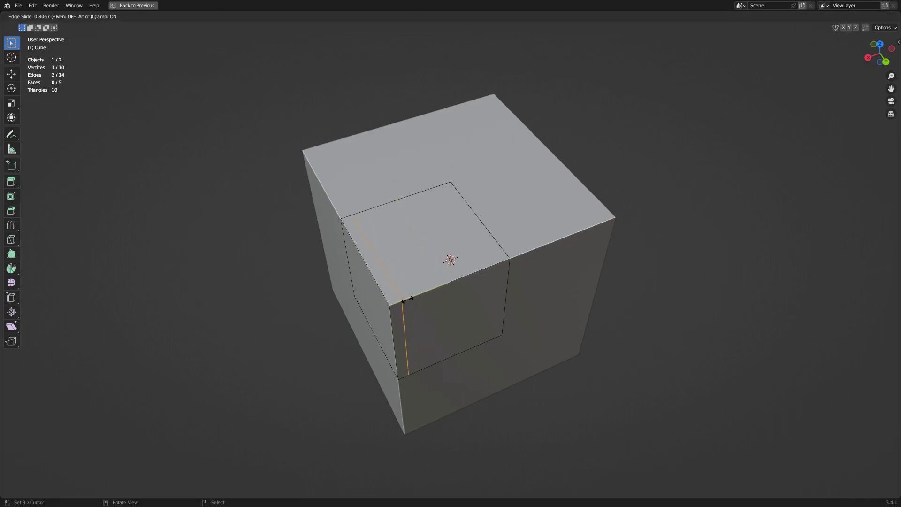
{"action": "left_click", "coordinate": [417, 316]}
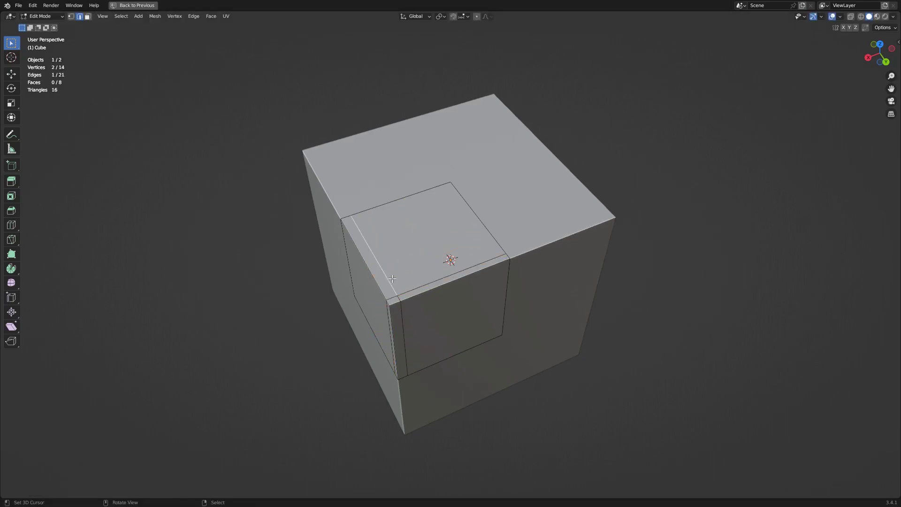
- Mark the two long inner loop-cut edges on the corner block's top face as sharp
{"action": "left_click", "coordinate": [477, 274], "text": "shift"}
{"action": "key", "text": "ctrl+e"}
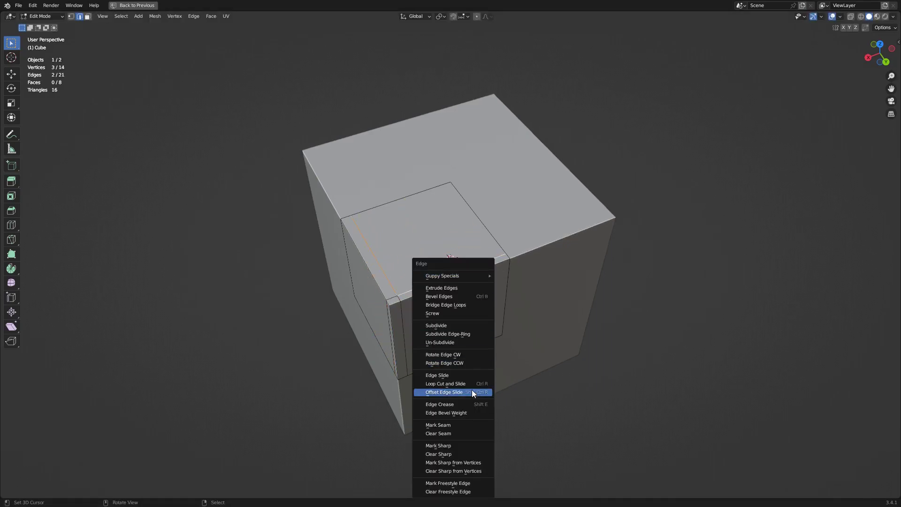
{"action": "left_click", "coordinate": [464, 446]}
{"action": "middle_click_drag", "start_coordinate": [463, 438], "coordinate": [561, 270]}
{"action": "scroll", "coordinate": [561, 270], "scroll_direction": "up", "scroll_amount": 4}
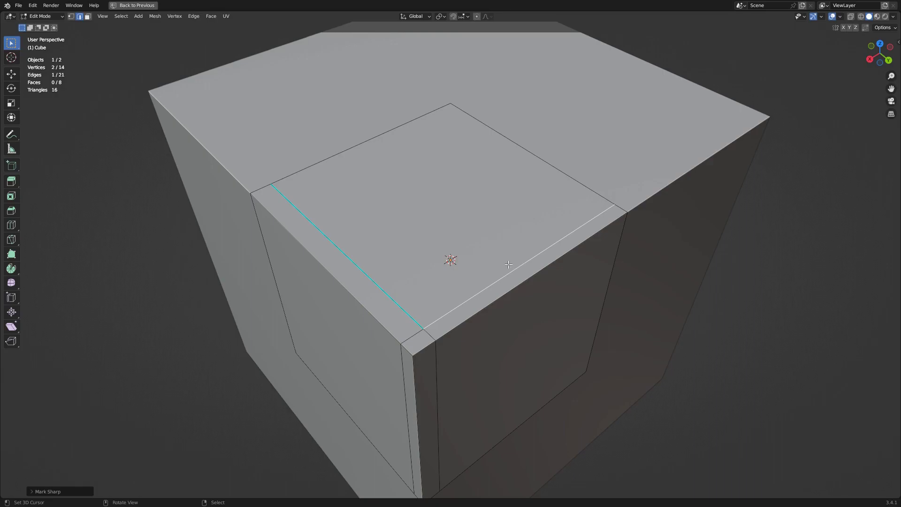
{"action": "key", "text": "ctrl+e"}
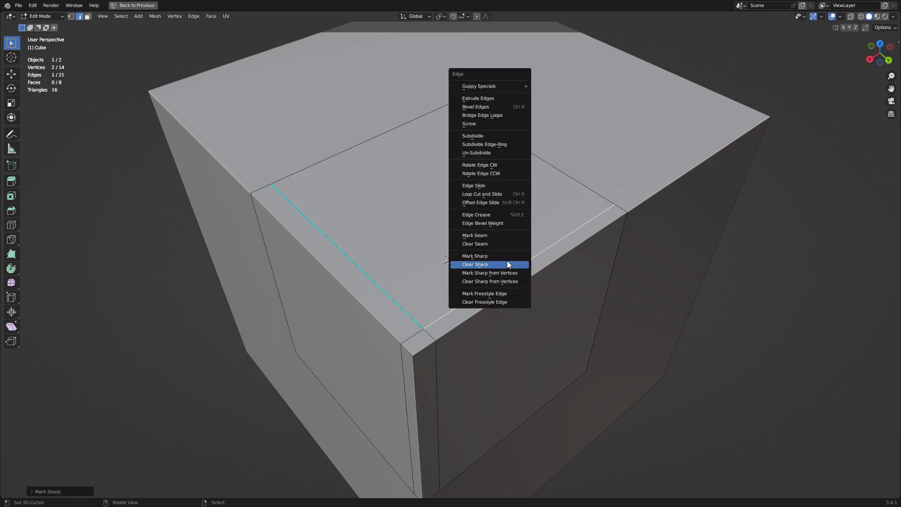
{"action": "left_click", "coordinate": [506, 255]}
- Apply Mark Sharp again to the long inner edge beside the darker side face on the corner block's top
{"action": "scroll", "coordinate": [456, 329], "scroll_direction": "down", "scroll_amount": 5}
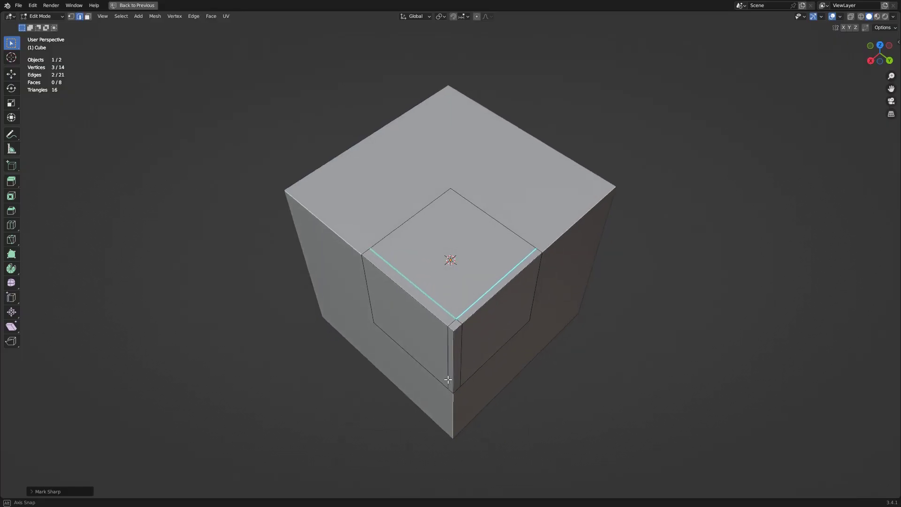
{"action": "scroll", "coordinate": [456, 329], "scroll_direction": "up", "scroll_amount": 5}
{"action": "key", "text": "alt+a"}
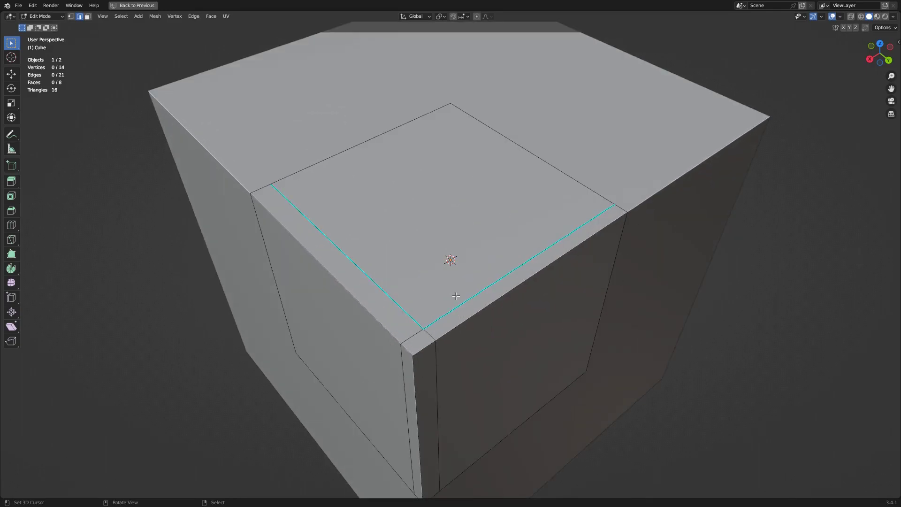
{"action": "key", "text": "ctrl+e"}
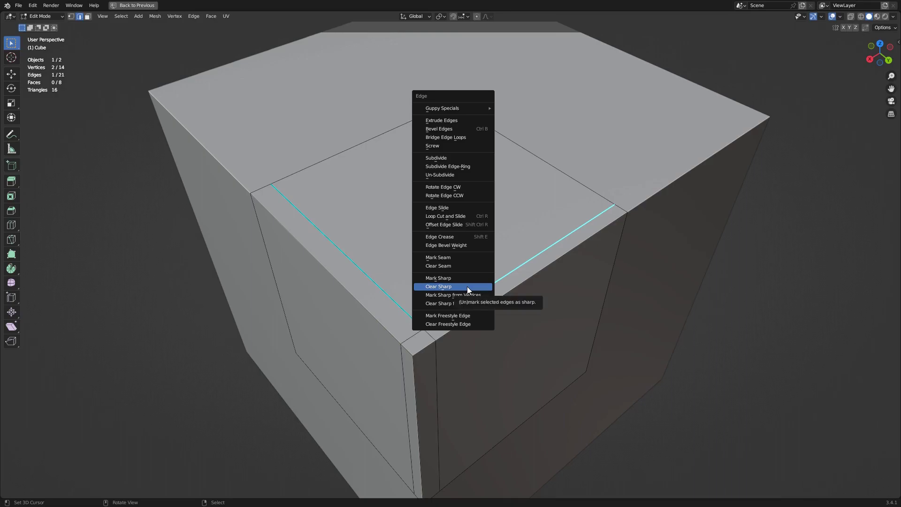
{"action": "left_click", "coordinate": [466, 286]}
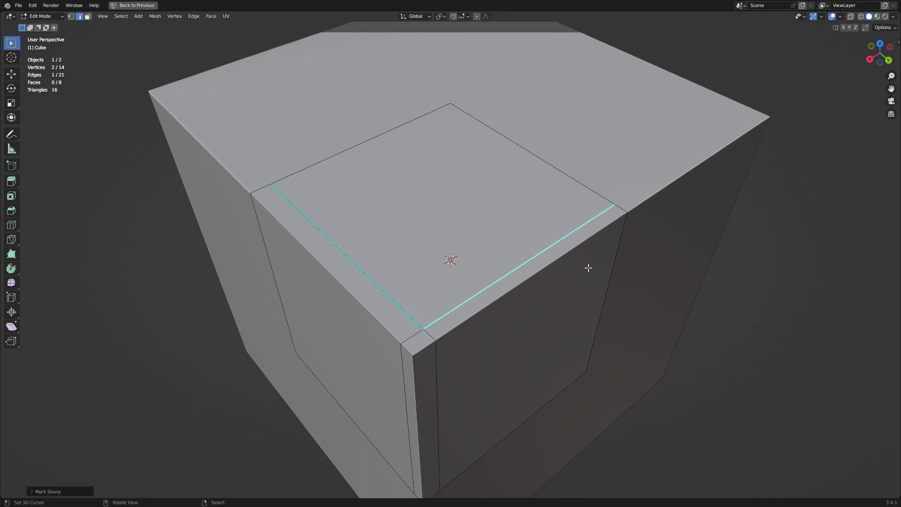
- Add a loop cut parallel to the sharp edge beside the darker side face, just inside it on the top face
{"action": "scroll", "coordinate": [588, 268], "scroll_direction": "down", "scroll_amount": 3}
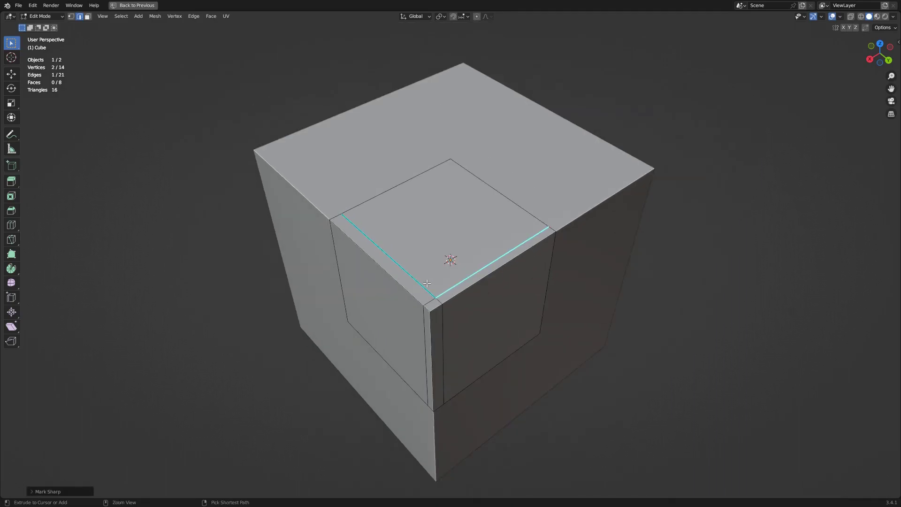
{"action": "key", "text": "ctrl+r"}
{"action": "left_click", "coordinate": [428, 286]}
{"action": "left_click", "coordinate": [460, 332]}
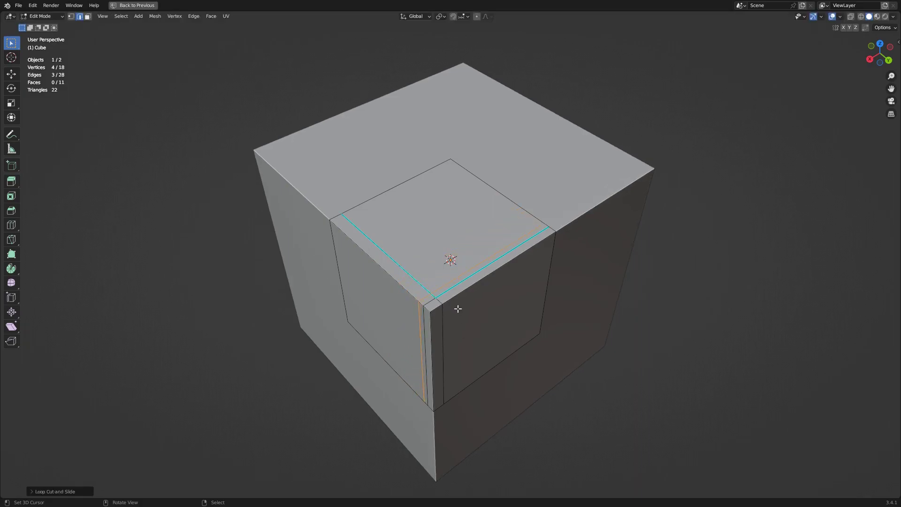
- Add a loop cut across the top and darker side face, shift it along X toward the corner, and bevel it into a band
{"action": "key", "text": "ctrl+r"}
{"action": "left_click", "coordinate": [510, 280]}
{"action": "right_click", "coordinate": [511, 281]}
{"action": "key", "text": "g"}
{"action": "key", "text": "x"}
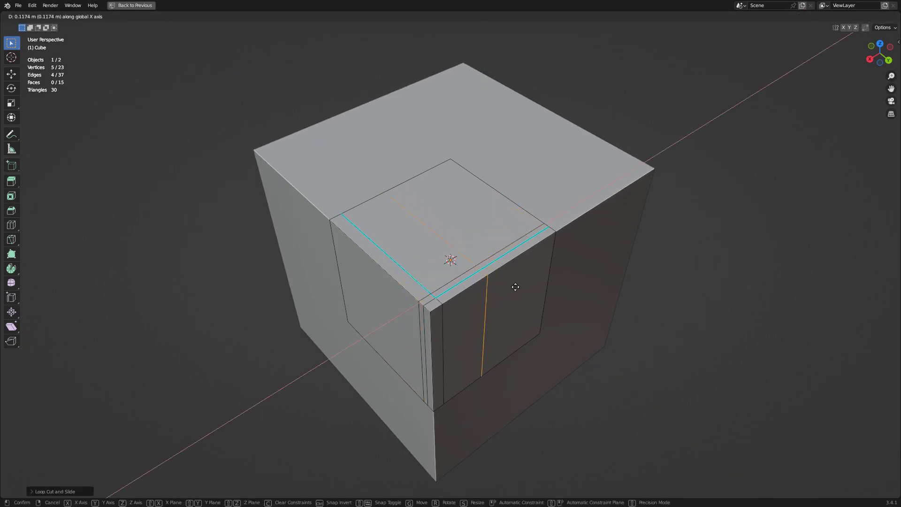
{"action": "left_click", "coordinate": [511, 290]}
{"action": "key", "text": "ctrl+b"}
{"action": "left_click", "coordinate": [529, 279]}
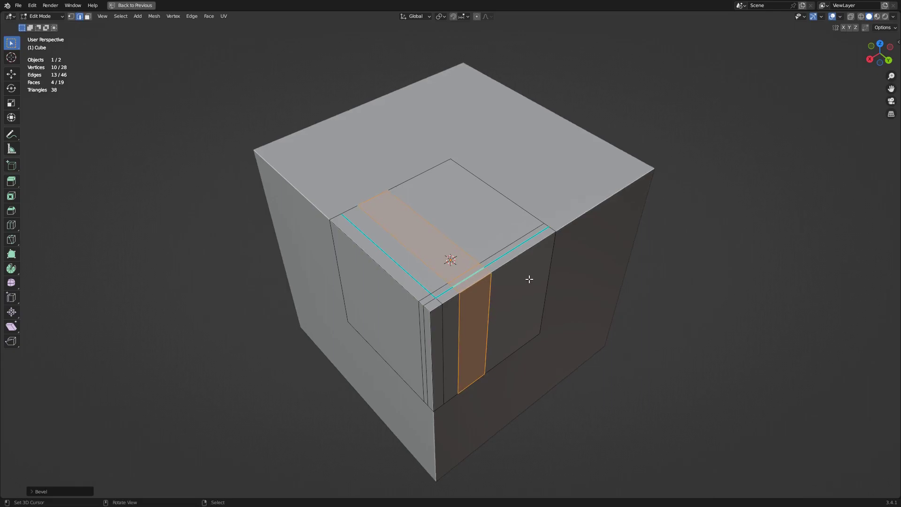
- Mark the edges of the small top face where the beveled band meets the inner loop cut as sharp
{"action": "key", "text": "3"}
{"action": "right_click", "coordinate": [462, 267]}
{"action": "right_click", "coordinate": [472, 272]}
{"action": "key", "text": "shift+q"}
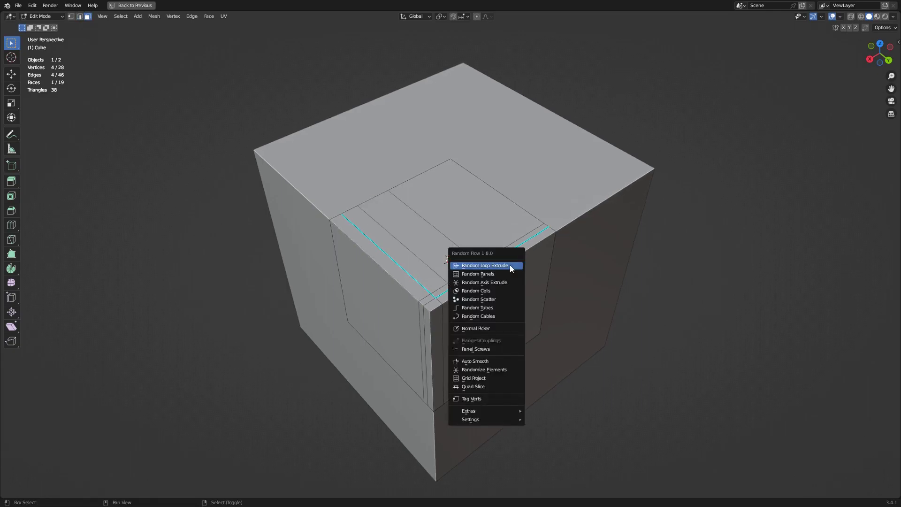
{"action": "key", "text": "shift+q"}
{"action": "key", "text": "ctrl+e"}
{"action": "left_click", "coordinate": [450, 284]}
{"action": "key", "text": "alt+a"}
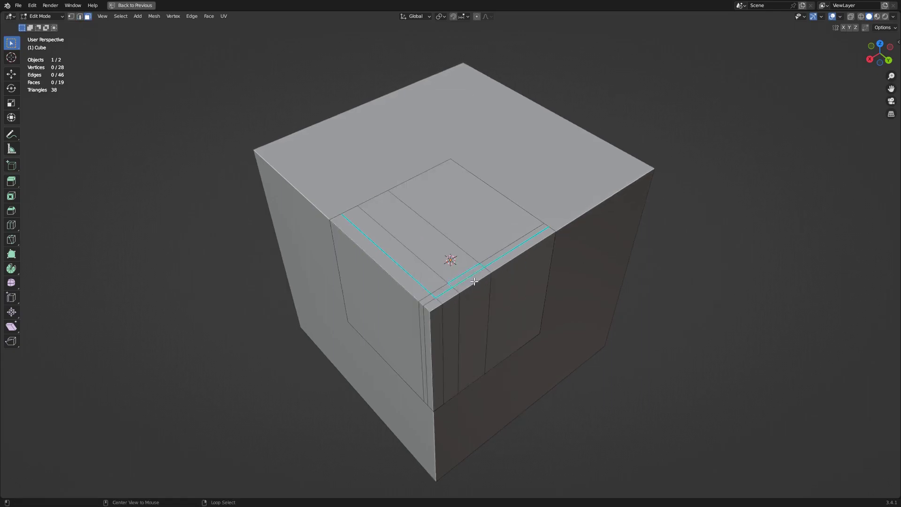
- Mark the vertical edge line nearest the corner on the darker side face as sharp, along its full height
{"action": "scroll", "coordinate": [473, 274], "scroll_direction": "down", "scroll_amount": 3}
{"action": "middle_click_drag", "start_coordinate": [473, 275], "coordinate": [507, 348]}
{"action": "scroll", "coordinate": [507, 348], "scroll_direction": "up", "scroll_amount": 5}
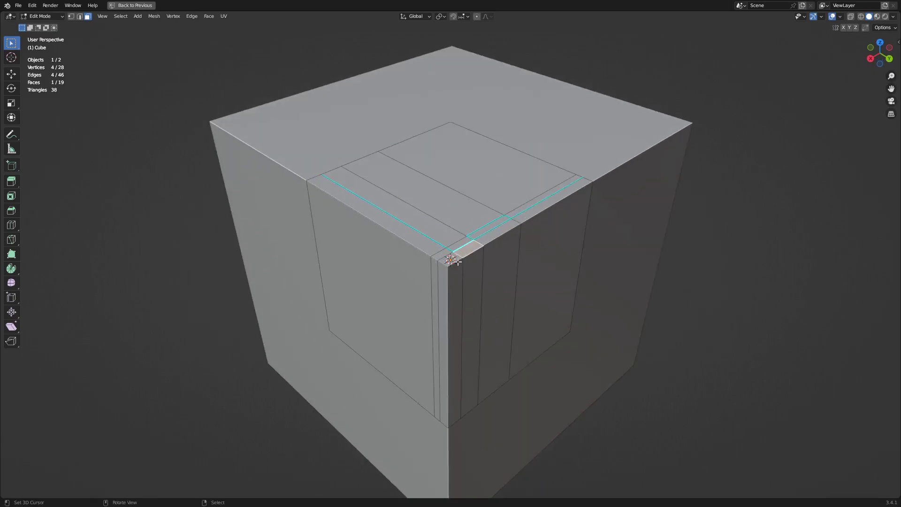
{"action": "key", "text": "2"}
{"action": "right_click", "coordinate": [458, 255]}
{"action": "right_click", "coordinate": [461, 281], "text": "ctrl"}
{"action": "key", "text": "ctrl+e"}
{"action": "left_click", "coordinate": [582, 264]}
{"action": "middle_click_drag", "start_coordinate": [502, 273], "coordinate": [468, 243]}
{"action": "key", "text": "alt+a"}
{"action": "left_click", "coordinate": [698, 243]}
- Add a horizontal loop cut near the block's top and mark it sharp across the lighter side face to the vertical sharp line
{"action": "key", "text": "ctrl+r"}
{"action": "left_click", "coordinate": [443, 258]}
{"action": "left_click", "coordinate": [435, 211]}
{"action": "right_click", "coordinate": [424, 255]}
{"action": "right_click", "coordinate": [402, 241], "text": "ctrl"}
{"action": "key", "text": "ctrl+e"}
{"action": "left_click", "coordinate": [491, 260]}
{"action": "key", "text": "alt+a"}
- Add two evenly spaced horizontal loop cuts around the side faces and one centred vertical loop cut through the lighter side face
{"action": "key", "text": "ctrl+r"}
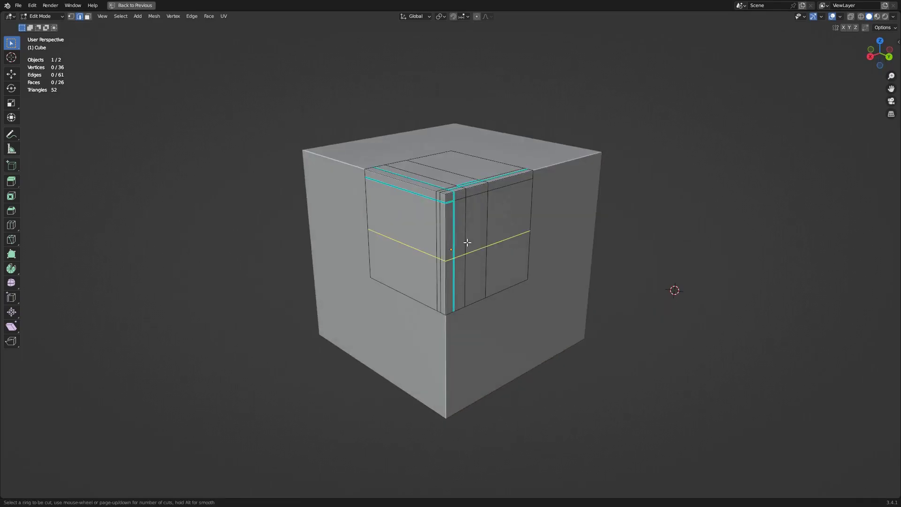
{"action": "scroll", "coordinate": [467, 242], "scroll_direction": "up", "scroll_amount": 1}
{"action": "left_click", "coordinate": [467, 243]}
{"action": "right_click", "coordinate": [468, 242]}
{"action": "key", "text": "ctrl+r"}
{"action": "left_click", "coordinate": [410, 234]}
{"action": "right_click", "coordinate": [409, 233]}
- Mark the single upper-middle horizontal edge between the centre cut and the corner cuts on the lighter side face as sharp
{"action": "right_click", "coordinate": [416, 234]}
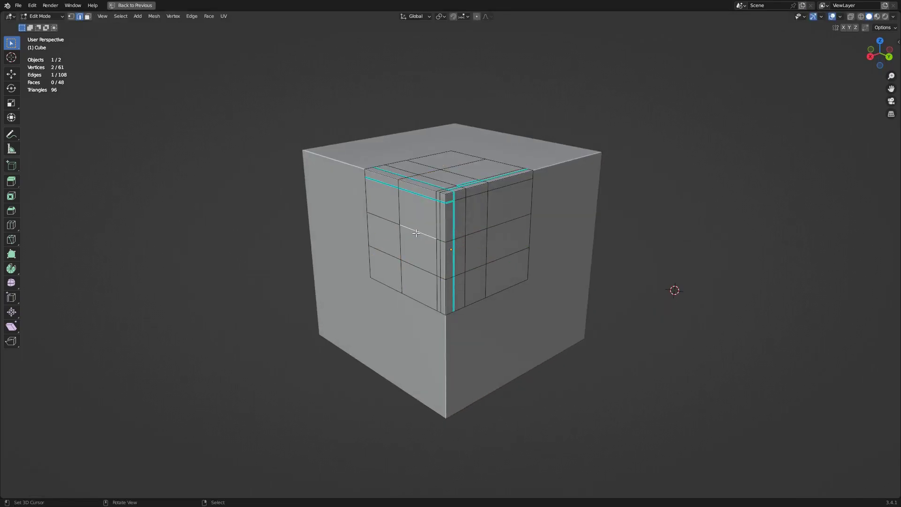
{"action": "right_click", "coordinate": [495, 235]}
{"action": "left_click", "coordinate": [495, 235]}
{"action": "middle_click_drag", "start_coordinate": [494, 235], "coordinate": [558, 240]}
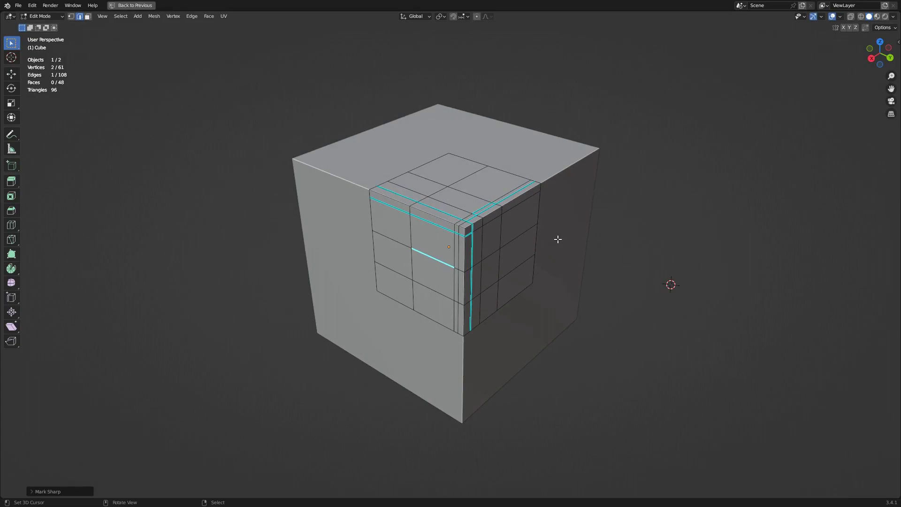
- Select the whole mesh, return to Object Mode and run Panel Cutter on the cube
{"action": "scroll", "coordinate": [558, 239], "scroll_direction": "up", "scroll_amount": 2}
{"action": "key", "text": "a"}
{"action": "key", "text": "Tab"}
{"action": "right_click", "coordinate": [596, 235]}
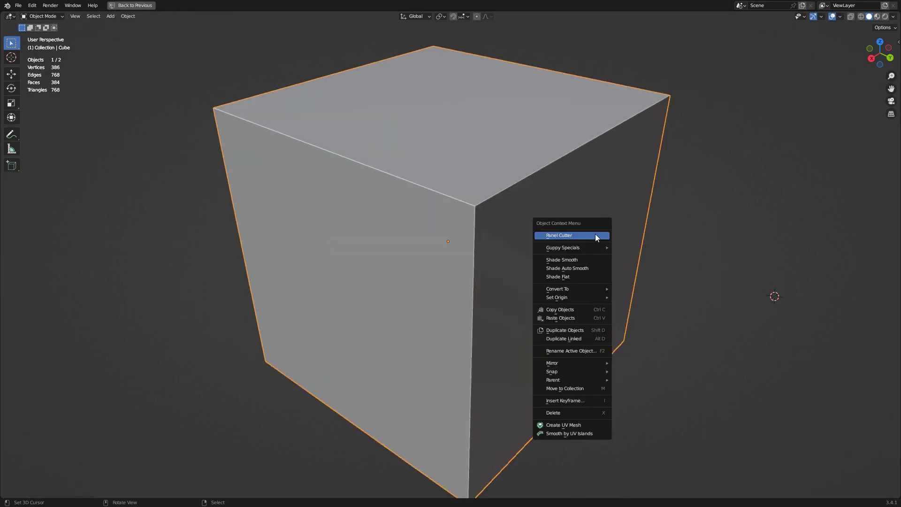
{"action": "left_click", "coordinate": [596, 235]}
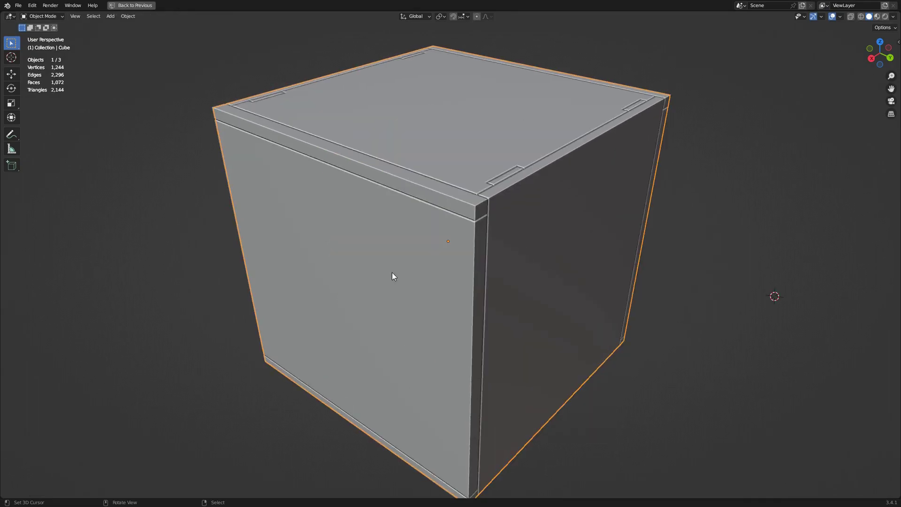
{"action": "scroll", "coordinate": [395, 272], "scroll_direction": "down", "scroll_amount": 2}
{"action": "middle_click_drag", "start_coordinate": [459, 261], "coordinate": [478, 261]}
- Undo the Panel Cutter result and return to Edit Mode on the corner block
{"action": "key", "text": "ctrl+z"}
{"action": "key", "text": "Tab"}
{"action": "scroll", "coordinate": [484, 258], "scroll_direction": "up", "scroll_amount": 2}
- Mark the short edges continuing the isolated sharp edge around the corner to the vertical sharp line as sharp
{"action": "scroll", "coordinate": [516, 260], "scroll_direction": "up", "scroll_amount": 1}
{"action": "key", "text": "alt+a"}
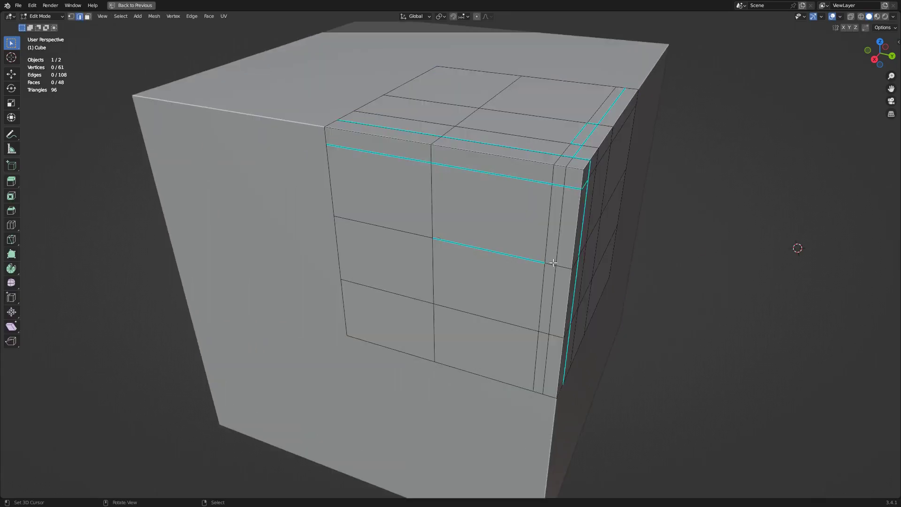
{"action": "middle_click_drag", "start_coordinate": [569, 269], "coordinate": [511, 267]}
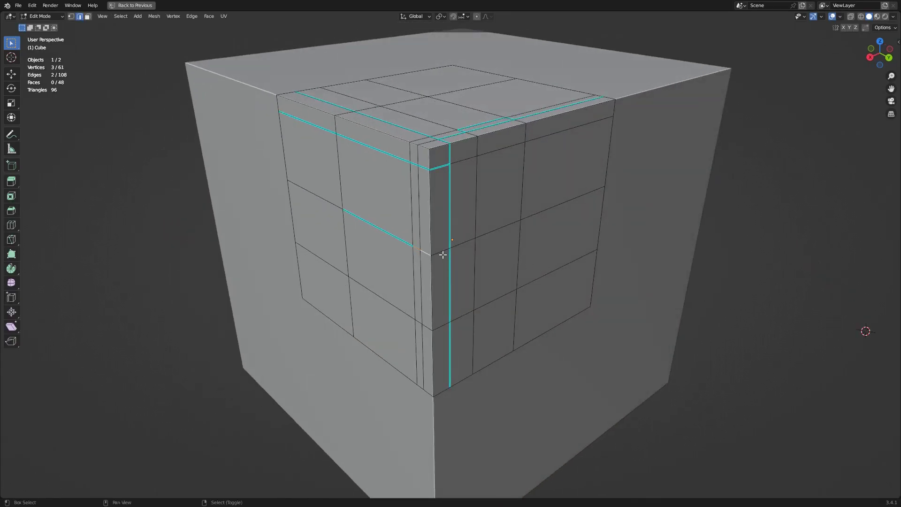
{"action": "key", "text": "ctrl+e"}
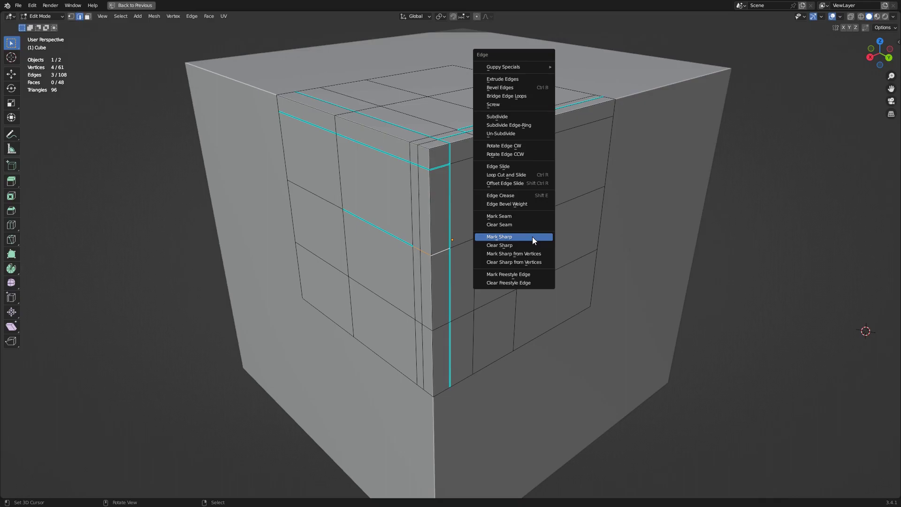
{"action": "left_click", "coordinate": [533, 236]}
- Run Panel Cutter on the cube with the whole mesh selected and inspect the partial cuts on the lighter side face
{"action": "key", "text": "a"}
{"action": "scroll", "coordinate": [532, 236], "scroll_direction": "down", "scroll_amount": 3}
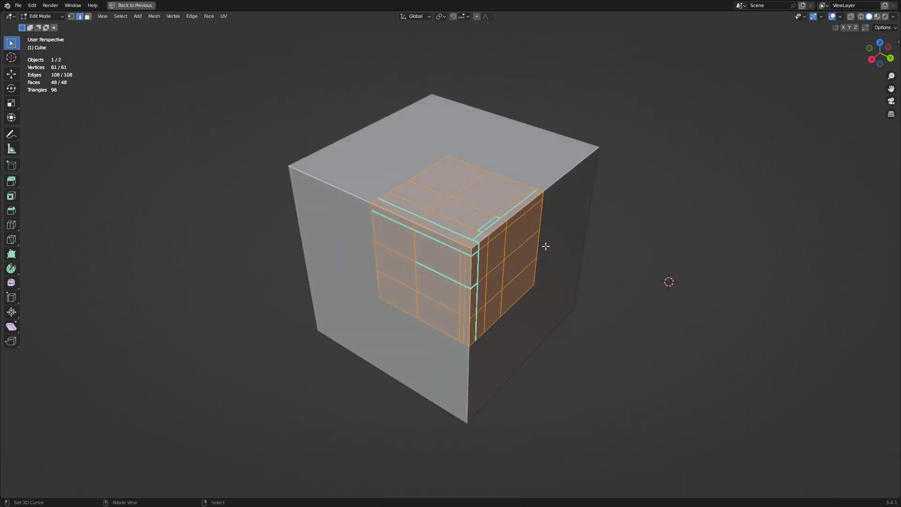
{"action": "key", "text": "Tab"}
{"action": "right_click", "coordinate": [545, 244]}
{"action": "left_click", "coordinate": [546, 244]}
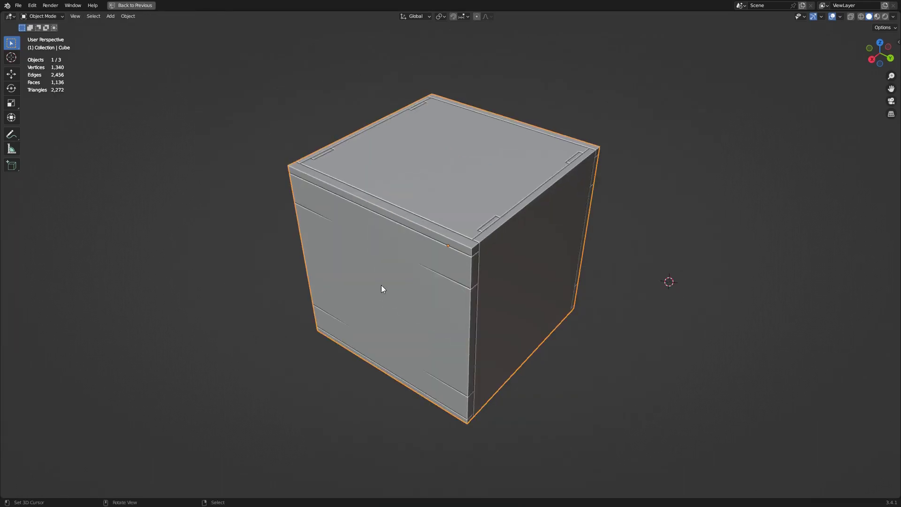
{"action": "middle_click_drag", "start_coordinate": [381, 286], "coordinate": [412, 266]}
{"action": "scroll", "coordinate": [412, 265], "scroll_direction": "up", "scroll_amount": 3}
{"action": "middle_click_drag", "start_coordinate": [463, 212], "coordinate": [487, 197]}
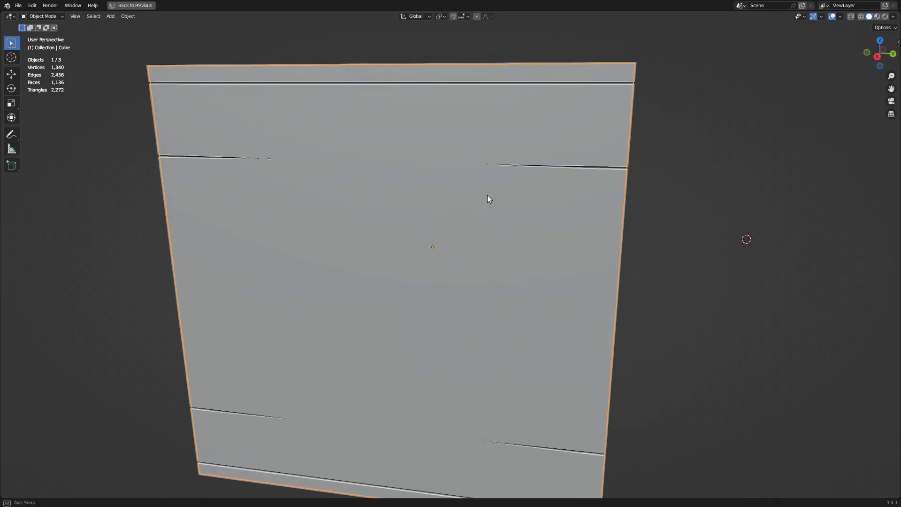
{"action": "scroll", "coordinate": [589, 190], "scroll_direction": "down", "scroll_amount": 2}
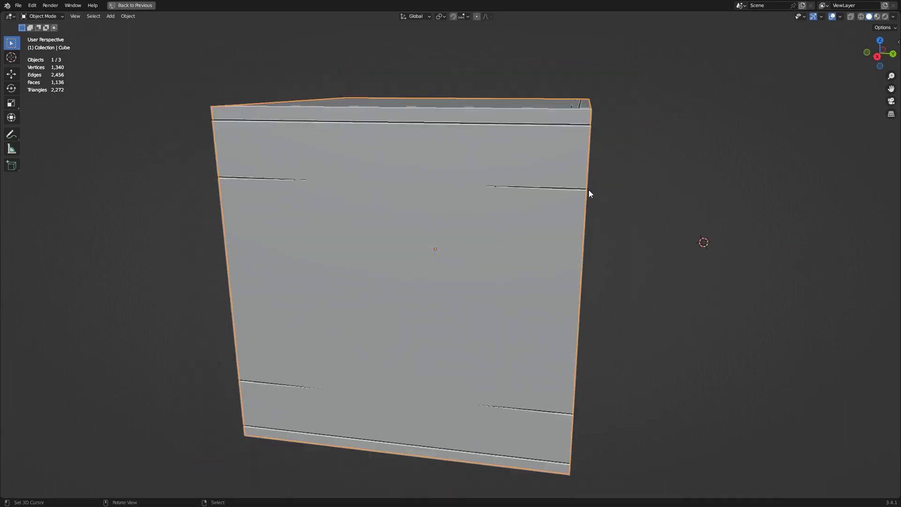
{"action": "middle_click_drag", "start_coordinate": [590, 192], "coordinate": [557, 215]}
- Undo the panel cut and clear the sharp marks from the upper-middle horizontal edges up to the vertical sharp line
{"action": "key", "text": "Tab"}
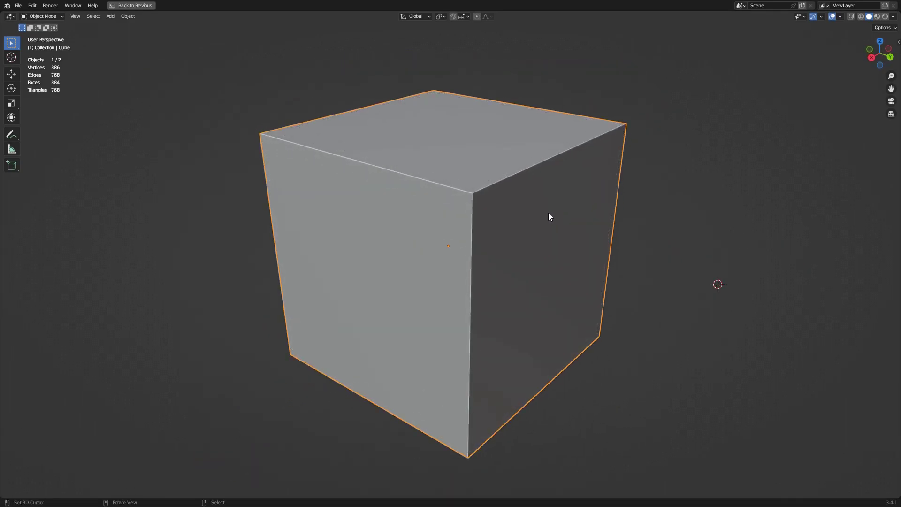
{"action": "right_click", "coordinate": [452, 276]}
{"action": "middle_click_drag", "start_coordinate": [539, 296], "coordinate": [430, 197]}
{"action": "scroll", "coordinate": [463, 296], "scroll_direction": "up", "scroll_amount": 1}
{"action": "right_click", "coordinate": [425, 283], "text": "ctrl"}
{"action": "key", "text": "ctrl+e"}
{"action": "left_click", "coordinate": [492, 270]}
{"action": "key", "text": "alt+a"}
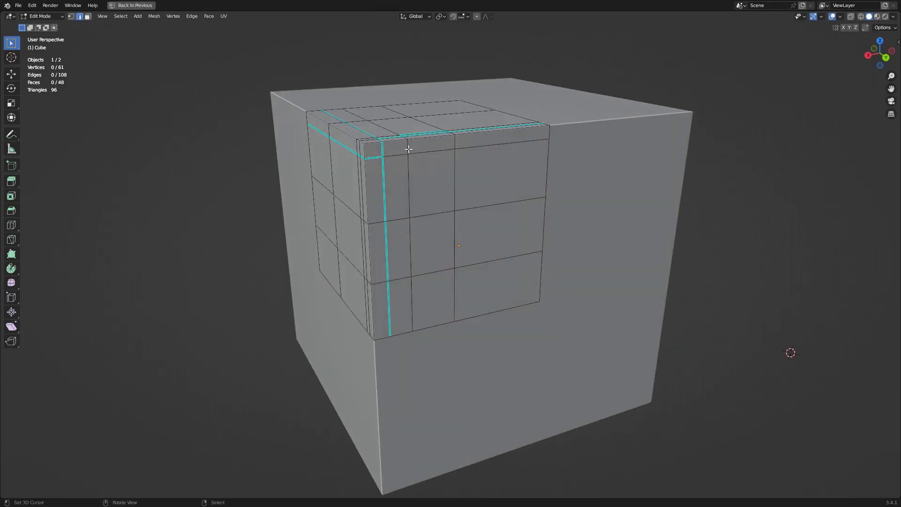
{"action": "left_click", "coordinate": [421, 302], "text": "ctrl"}
{"action": "key", "text": "ctrl+e"}
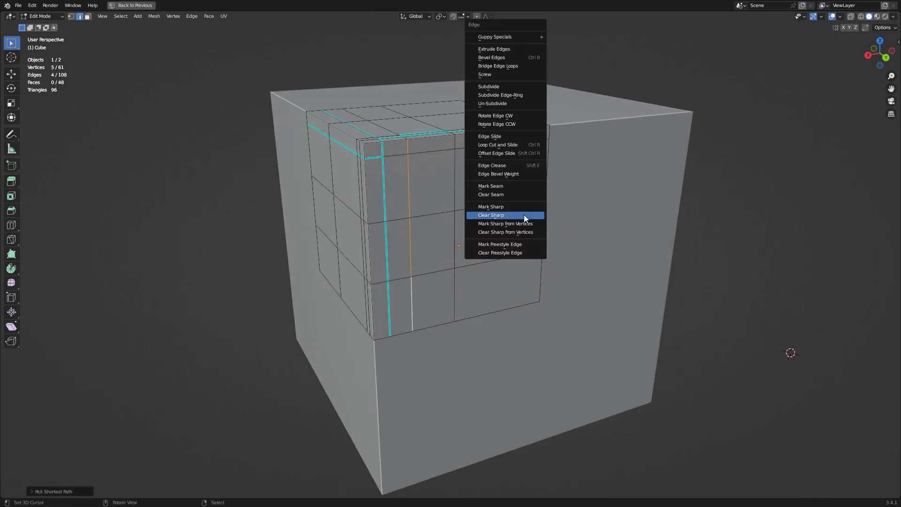
{"action": "left_click", "coordinate": [524, 207]}
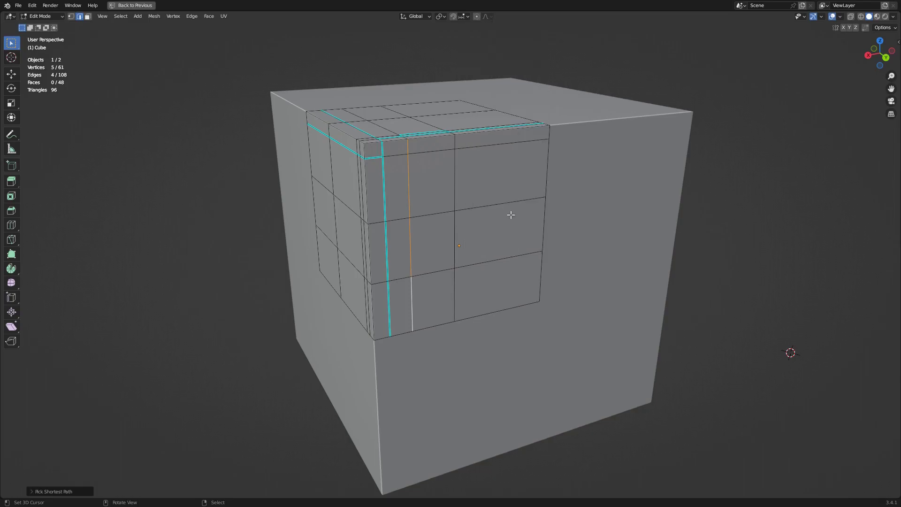
{"action": "middle_click_drag", "start_coordinate": [511, 214], "coordinate": [531, 165]}
{"action": "key", "text": "alt+a"}
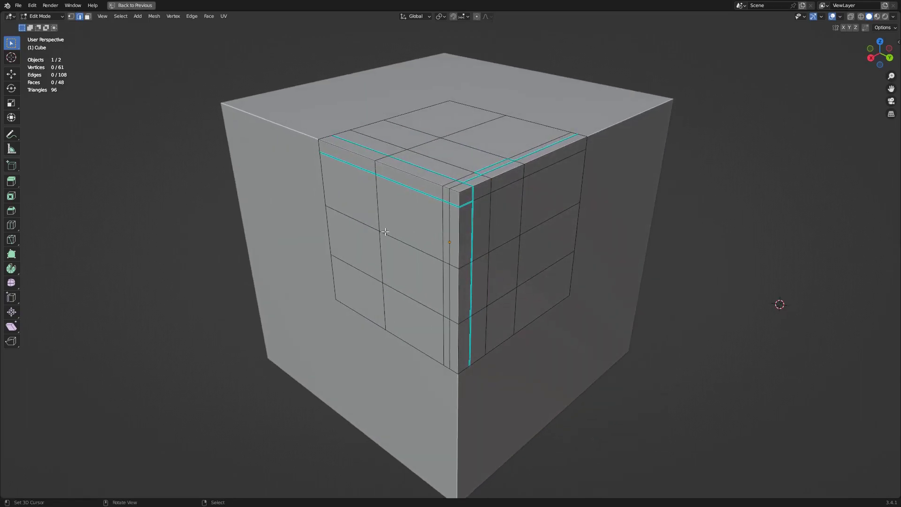
- Mark the upper-middle horizontal edge row across the full width of the lighter side face as sharp
{"action": "left_click", "coordinate": [453, 268], "text": "ctrl"}
{"action": "key", "text": "ctrl+e"}
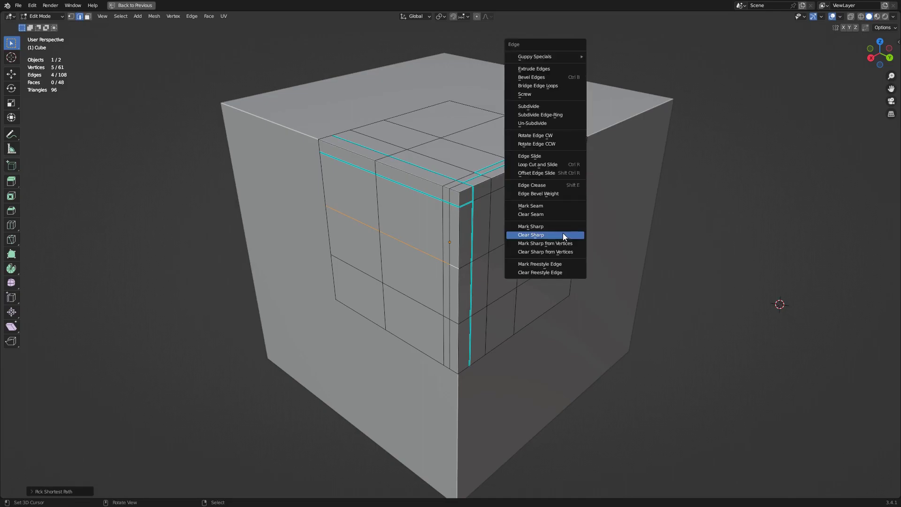
{"action": "left_click", "coordinate": [562, 233]}
- Select all faces on the block's lighter side and run Panel Cutter on the cube from Object Mode
{"action": "key", "text": "3"}
{"action": "left_click", "coordinate": [373, 171]}
{"action": "left_click", "coordinate": [452, 336], "text": "ctrl+shift"}
{"action": "scroll", "coordinate": [499, 280], "scroll_direction": "up", "scroll_amount": 5}
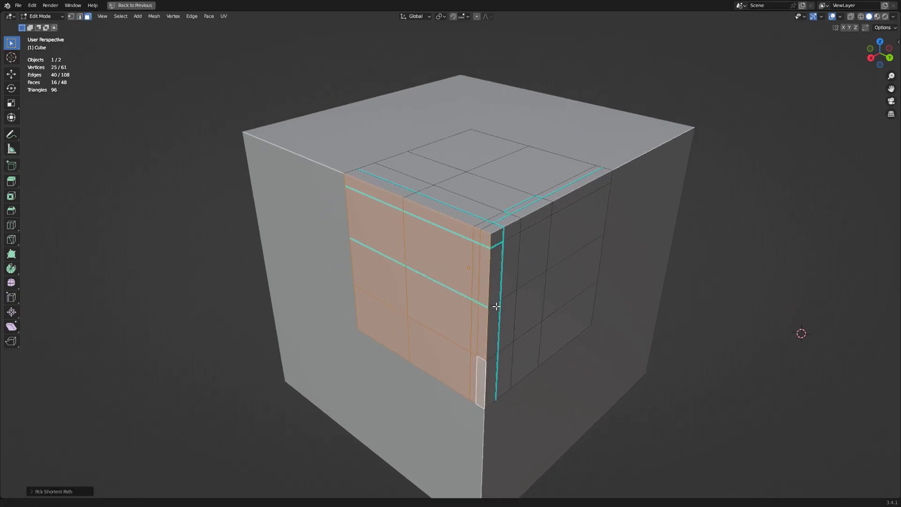
{"action": "scroll", "coordinate": [568, 332], "scroll_direction": "down", "scroll_amount": 4}
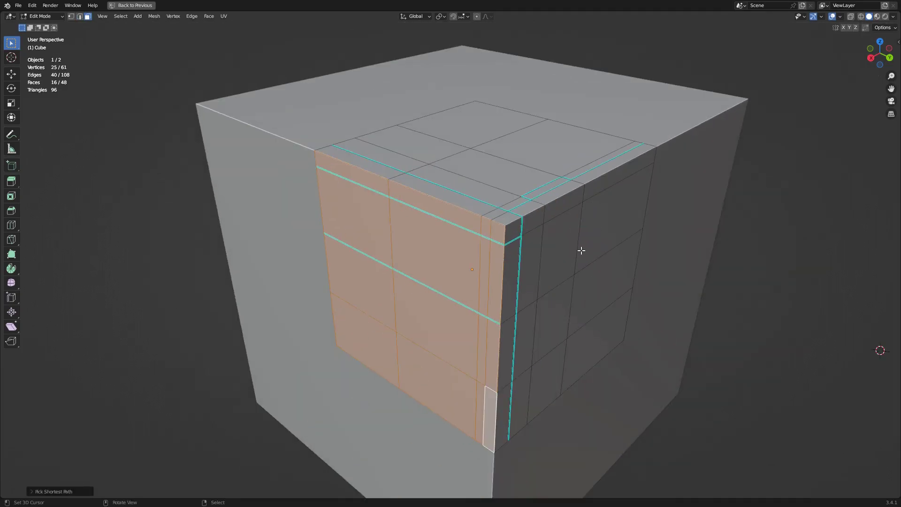
{"action": "key", "text": "Tab"}
{"action": "key", "text": "shift+q"}
{"action": "left_click", "coordinate": [661, 263]}
{"action": "scroll", "coordinate": [509, 235], "scroll_direction": "down", "scroll_amount": 5}
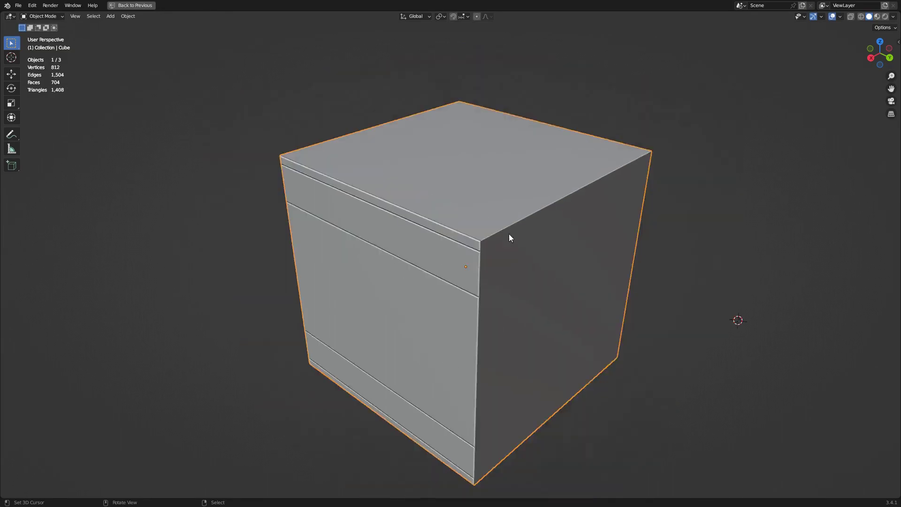
- Undo the side-face panel cut back to Edit Mode and clear the face selection
{"action": "scroll", "coordinate": [515, 235], "scroll_direction": "up", "scroll_amount": 3}
{"action": "key", "text": "ctrl+z"}
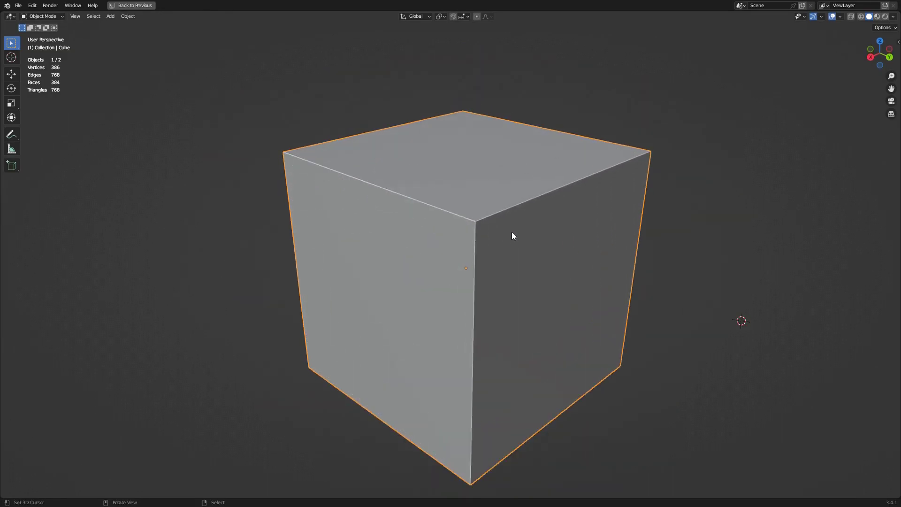
{"action": "key", "text": "ctrl+z"}
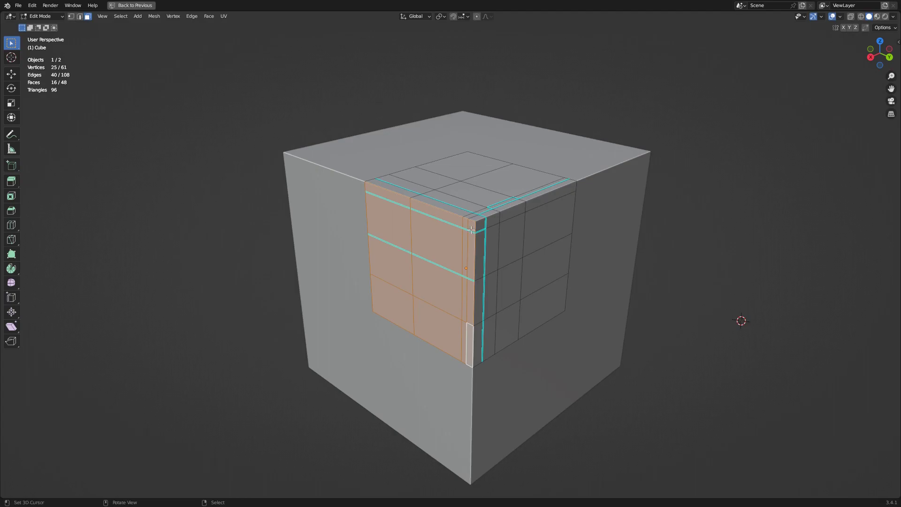
{"action": "key", "text": "alt+a"}
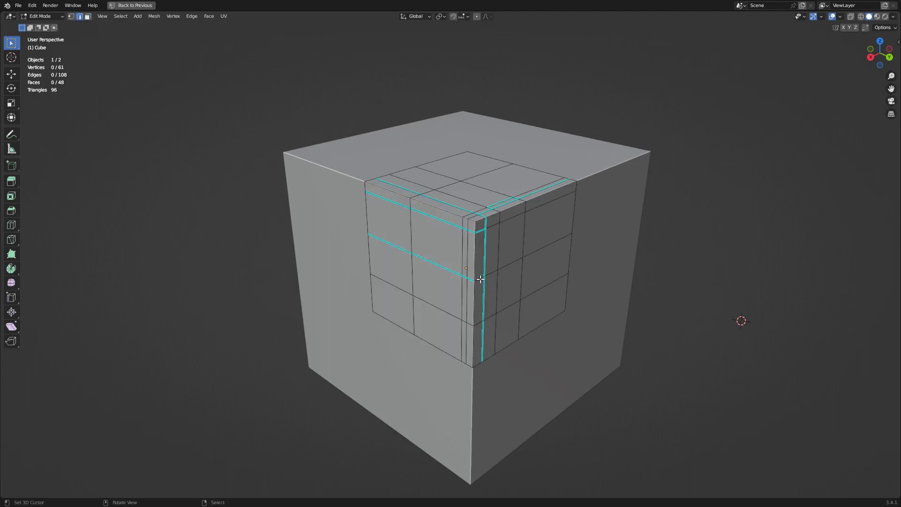
- Mark the short corner edge joining the upper-middle line to the vertical sharp line as sharp, and run Panel Cutter on the cube
{"action": "key", "text": "ctrl+e"}
{"action": "left_click", "coordinate": [535, 262]}
{"action": "key", "text": "Tab"}
{"action": "key", "text": "shift+v"}
{"action": "left_click", "coordinate": [533, 254]}
{"action": "left_click", "coordinate": [574, 262]}
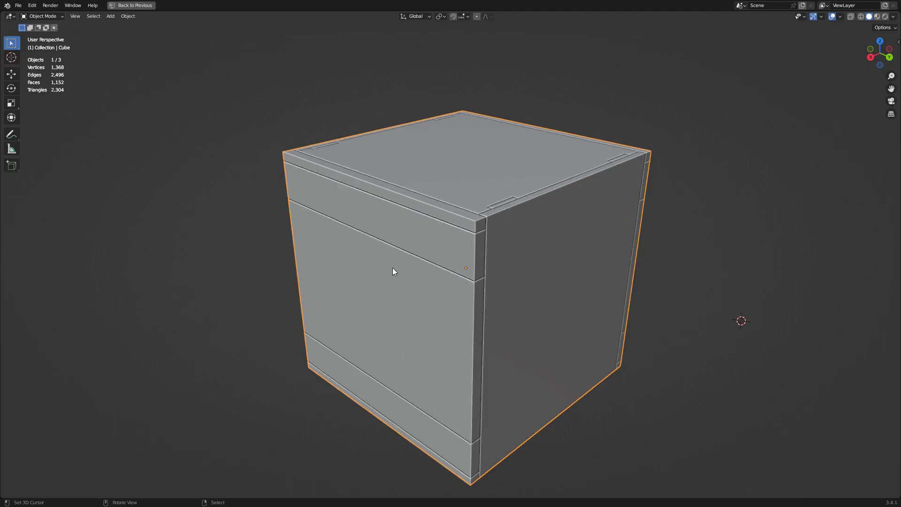
- Snap the 3D cursor to the world origin
{"action": "scroll", "coordinate": [393, 272], "scroll_direction": "down", "scroll_amount": 3}
{"action": "middle_click_drag", "start_coordinate": [393, 273], "coordinate": [521, 263]}
{"action": "scroll", "coordinate": [627, 237], "scroll_direction": "up", "scroll_amount": 2}
{"action": "key", "text": "shift+s"}
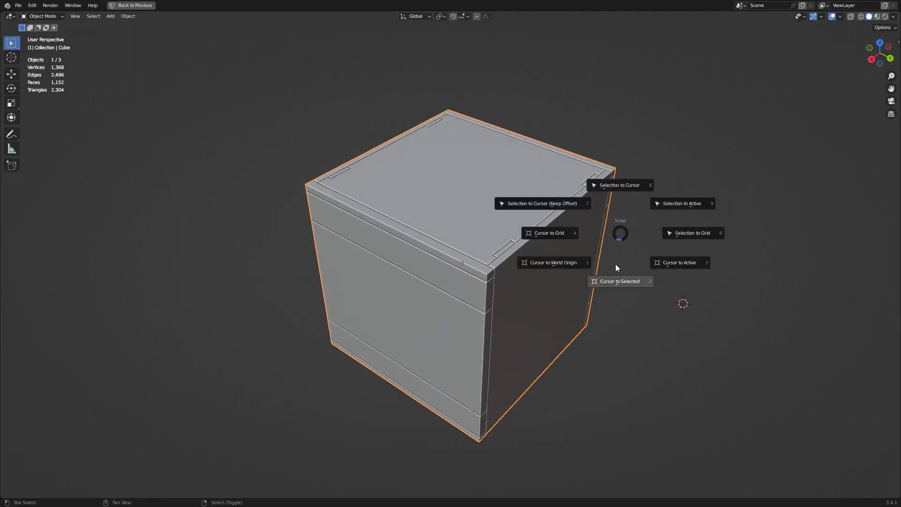
{"action": "left_click", "coordinate": [568, 261]}
{"action": "middle_click_drag", "start_coordinate": [568, 255], "coordinate": [553, 238]}
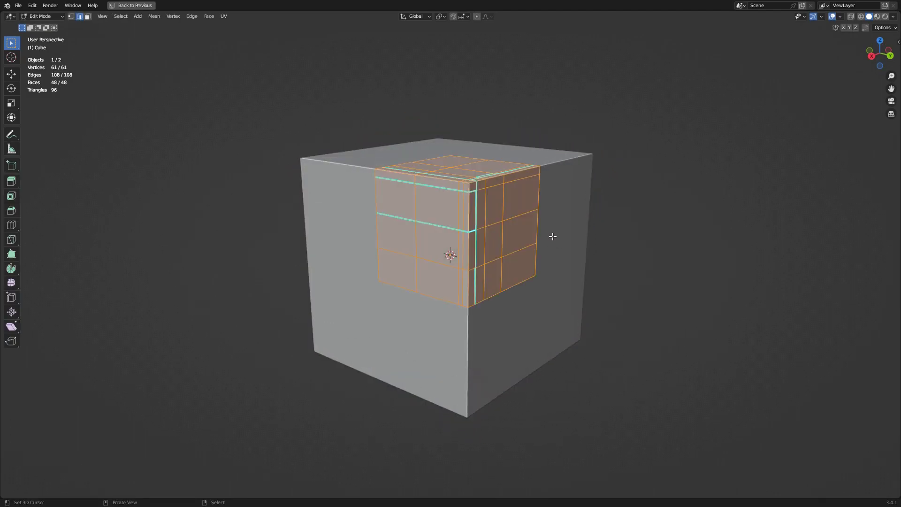
- Inset the narrow corner-strip face between the two horizontal sharp lines in Edit Mode
{"action": "middle_click_drag", "start_coordinate": [552, 238], "coordinate": [543, 251]}
{"action": "key", "text": "alt+z"}
{"action": "key", "text": "alt+a"}
{"action": "scroll", "coordinate": [497, 265], "scroll_direction": "up", "scroll_amount": 3}
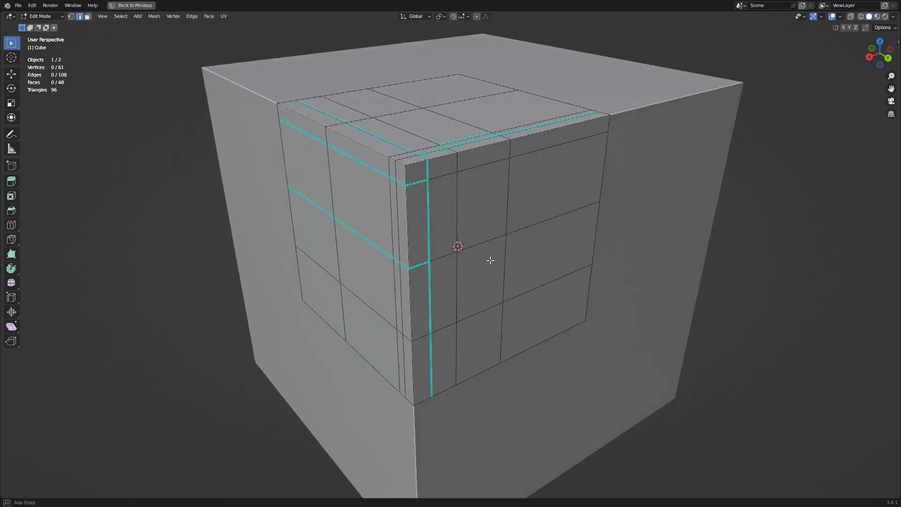
{"action": "left_click", "coordinate": [403, 206]}
{"action": "key", "text": "i"}
{"action": "left_click", "coordinate": [458, 220]}
- Mark the border edges of the inset corner face as sharp and clear the selection
{"action": "right_click", "coordinate": [458, 220]}
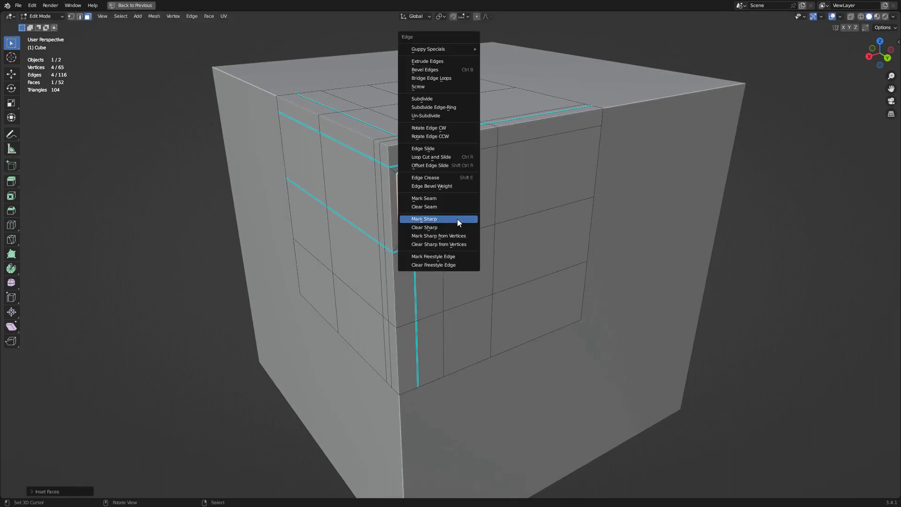
{"action": "key", "text": "Escape"}
{"action": "key", "text": "Tab"}
{"action": "key", "text": "Tab"}
{"action": "scroll", "coordinate": [457, 219], "scroll_direction": "down", "scroll_amount": 3}
{"action": "key", "text": "alt+a"}
{"action": "mouse_move", "coordinate": [483, 223]}
{"action": "middle_mouse_down"}
{"action": "mouse_move", "coordinate": [483, 275]}
{"action": "mouse_move", "coordinate": [480, 237]}
{"action": "middle_mouse_up"}
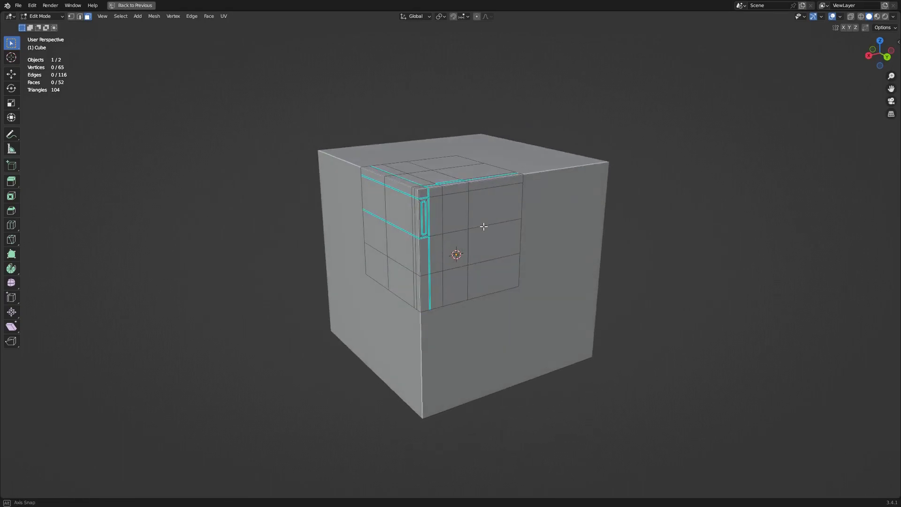
- Add a horizontal loop cut near the block's lower border and mark its run from the vertical sharp line to the mirror edge as sharp
{"action": "scroll", "coordinate": [487, 284], "scroll_direction": "up", "scroll_amount": 4}
{"action": "key", "text": "ctrl+r"}
{"action": "left_click", "coordinate": [442, 240]}
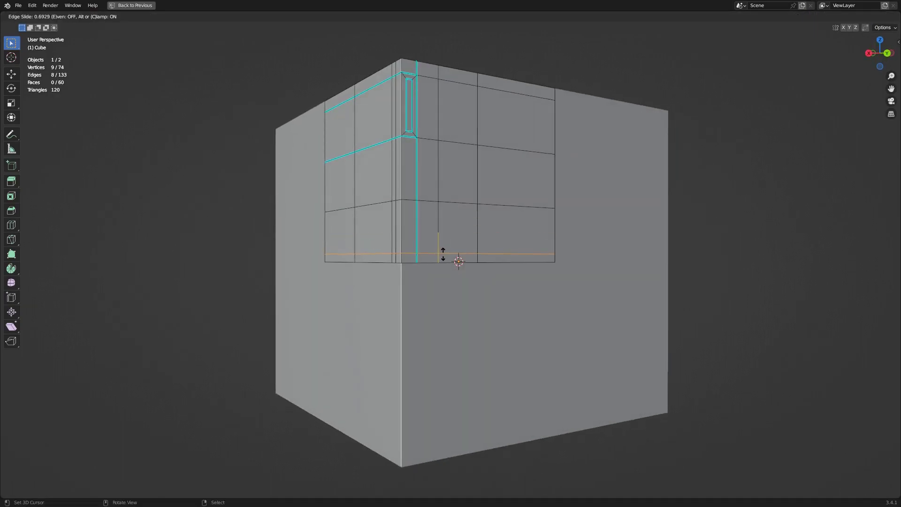
{"action": "left_click", "coordinate": [443, 255]}
{"action": "right_click", "coordinate": [430, 254]}
{"action": "right_click", "coordinate": [509, 253], "text": "ctrl"}
{"action": "key", "text": "ctrl+e"}
{"action": "left_click", "coordinate": [519, 253]}
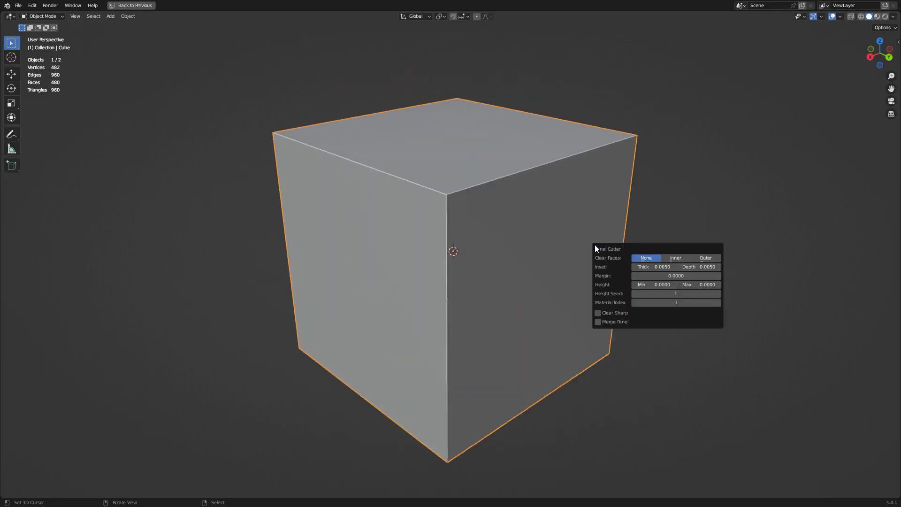
- Run Panel Cutter on the cube with Clear Faces set to None and inspect the cut panels
{"action": "left_click", "coordinate": [647, 258]}
{"action": "scroll", "coordinate": [528, 258], "scroll_direction": "down", "scroll_amount": 5}
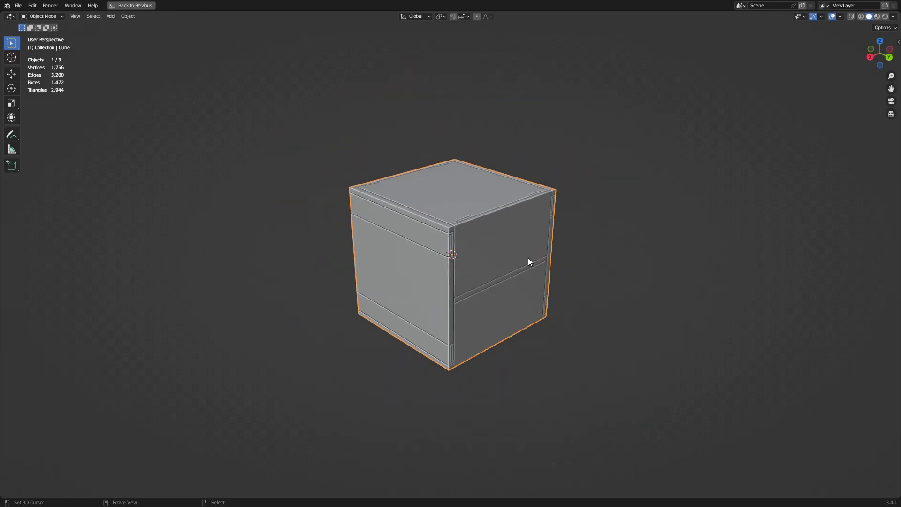
{"action": "middle_click_drag", "start_coordinate": [528, 258], "coordinate": [505, 266]}
{"action": "scroll", "coordinate": [506, 261], "scroll_direction": "up", "scroll_amount": 3}
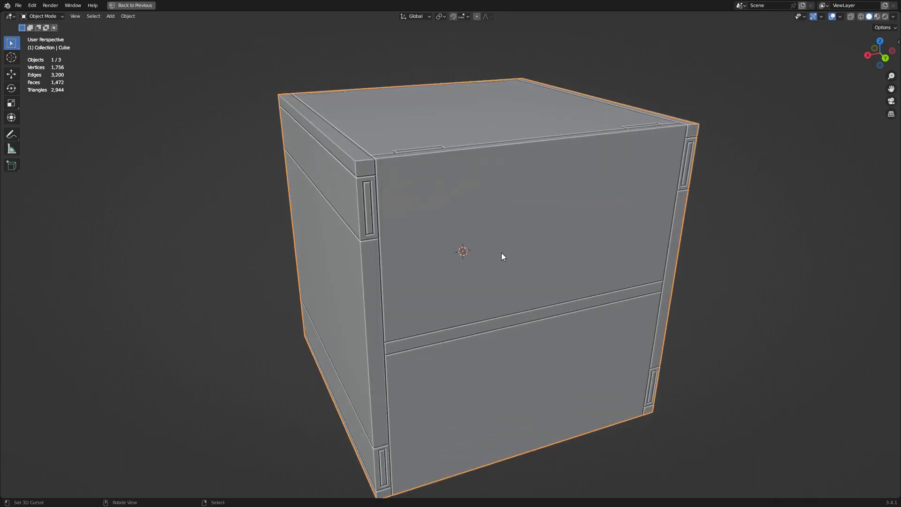
{"action": "scroll", "coordinate": [501, 252], "scroll_direction": "down", "scroll_amount": 3}
- Undo the panel cut back to Edit Mode and clear the mesh selection
{"action": "key", "text": "Tab"}
{"action": "key", "text": "Tab"}
{"action": "key", "text": "ctrl+z"}
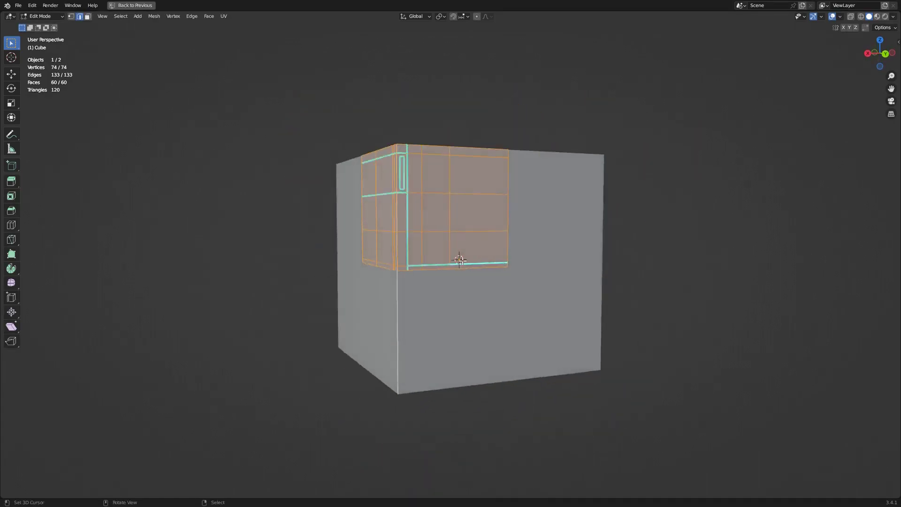
{"action": "scroll", "coordinate": [457, 257], "scroll_direction": "up", "scroll_amount": 2}
{"action": "key", "text": "alt+a"}
- Add a centred vertical loop cut between the two middle vertical edges of the side face and bevel it into a narrow strip
{"action": "key", "text": "ctrl+r"}
{"action": "left_click", "coordinate": [441, 266]}
{"action": "right_click", "coordinate": [441, 267]}
{"action": "key", "text": "ctrl+b"}
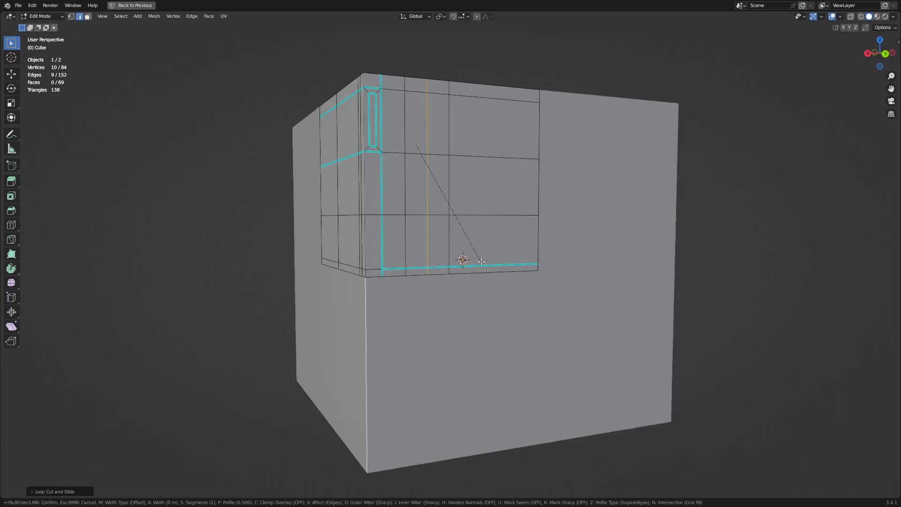
{"action": "left_click", "coordinate": [488, 260]}
- Mark the edges of the tiny face where the narrow vertical strip meets the lower border row as sharp
{"action": "key", "text": "3"}
{"action": "right_click", "coordinate": [427, 273]}
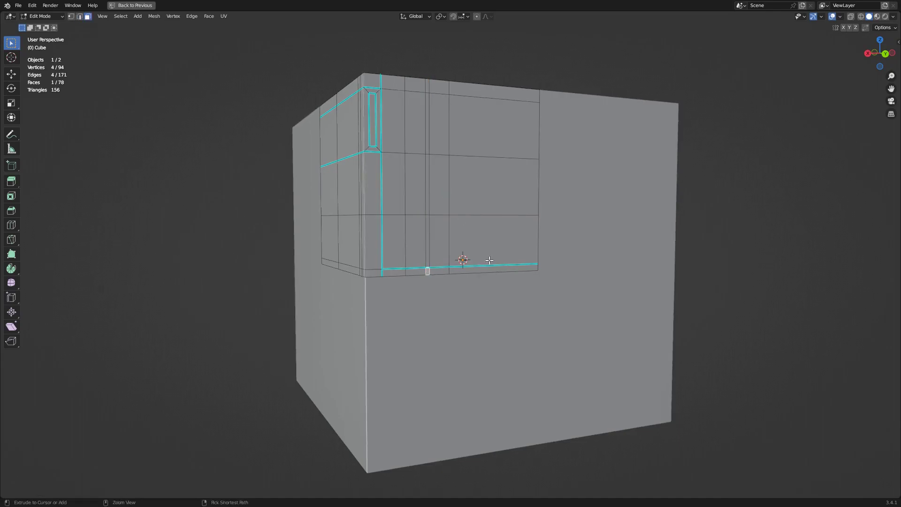
{"action": "key", "text": "ctrl+e"}
{"action": "left_click", "coordinate": [494, 259]}
{"action": "key", "text": "alt+a"}
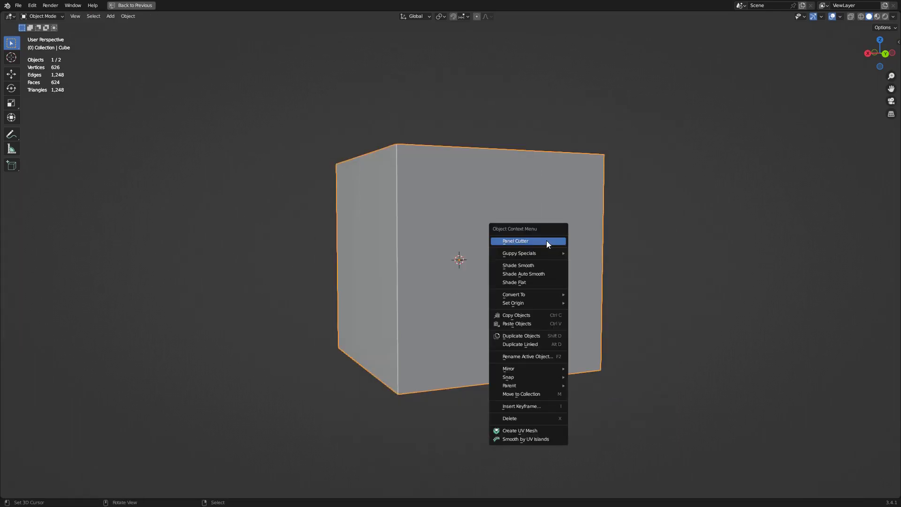
- Run Panel Cutter on the cube, undo the cut, and clear the selection in Edit Mode
{"action": "left_click", "coordinate": [546, 241]}
{"action": "middle_click_drag", "start_coordinate": [469, 259], "coordinate": [462, 279]}
{"action": "key", "text": "Tab"}
{"action": "key", "text": "ctrl+z"}
{"action": "key", "text": "ctrl+z"}
{"action": "key", "text": "Tab"}
{"action": "key", "text": "alt+a"}
- Examine the sharp-marked edge lines around the block and the inset face on its corner strip
{"action": "scroll", "coordinate": [462, 279], "scroll_direction": "up", "scroll_amount": 5}
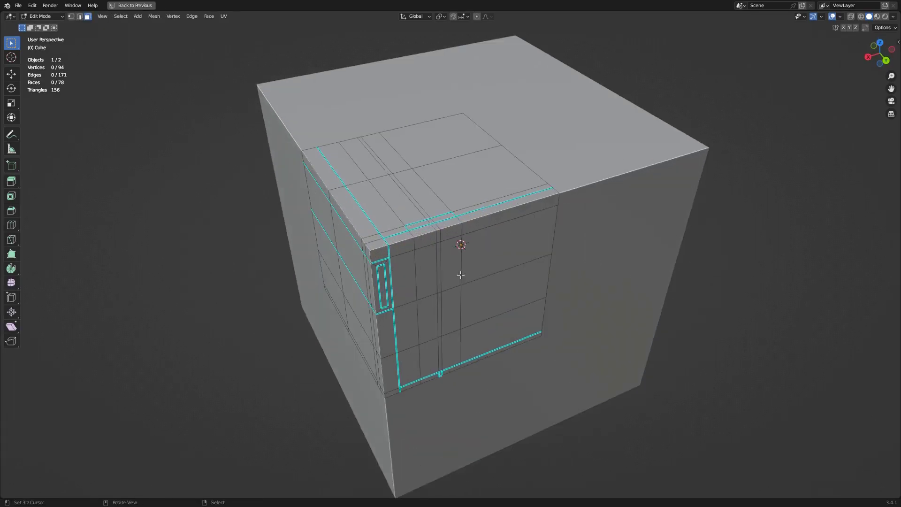
{"action": "scroll", "coordinate": [458, 254], "scroll_direction": "down", "scroll_amount": 5}
{"action": "middle_click_drag", "start_coordinate": [458, 245], "coordinate": [465, 249]}
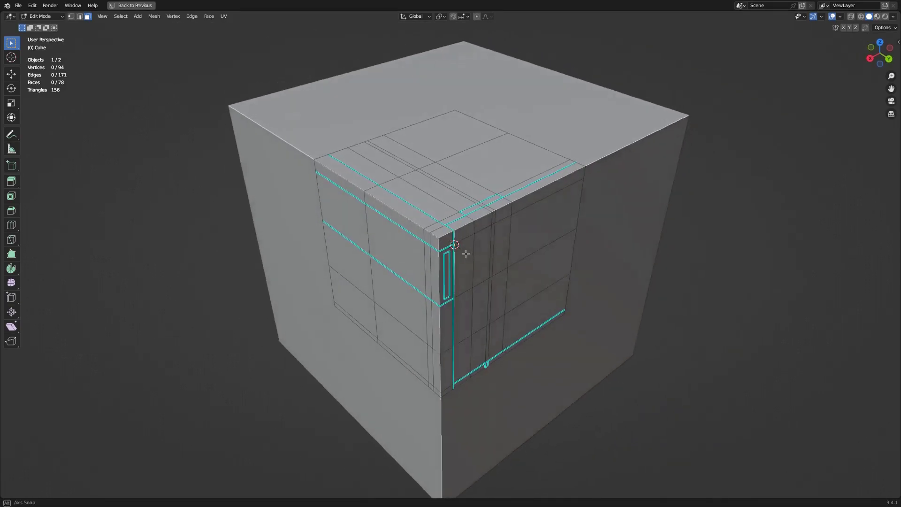
{"action": "scroll", "coordinate": [453, 256], "scroll_direction": "up", "scroll_amount": 4}
{"action": "scroll", "coordinate": [458, 263], "scroll_direction": "down", "scroll_amount": 4}
{"action": "scroll", "coordinate": [473, 273], "scroll_direction": "up", "scroll_amount": 3}
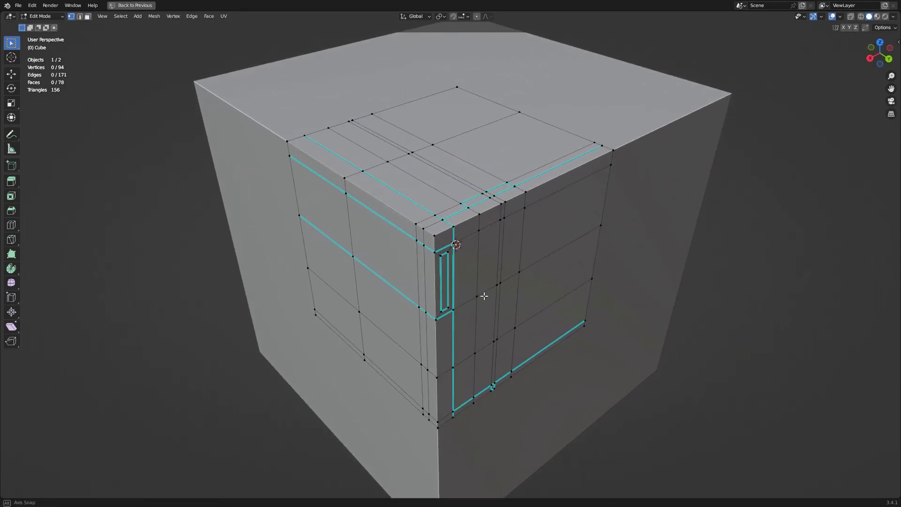
{"action": "middle_click_drag", "start_coordinate": [483, 296], "coordinate": [461, 308]}
{"action": "scroll", "coordinate": [517, 299], "scroll_direction": "up", "scroll_amount": 1}
{"action": "middle_click", "coordinate": [533, 296], "text": "alt"}
{"action": "middle_click_drag", "start_coordinate": [533, 296], "coordinate": [501, 257]}
{"action": "scroll", "coordinate": [501, 258], "scroll_direction": "down", "scroll_amount": 5}
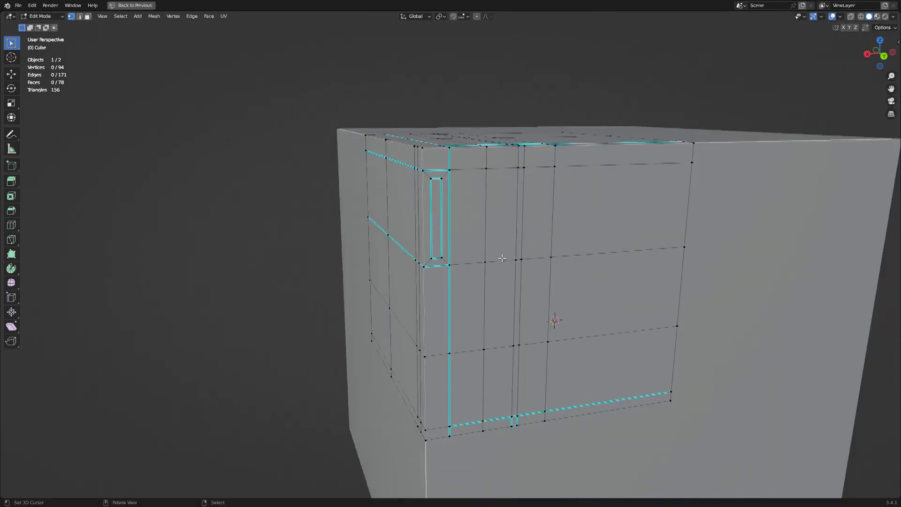
{"action": "key", "text": "3"}
{"action": "right_click", "coordinate": [440, 221]}
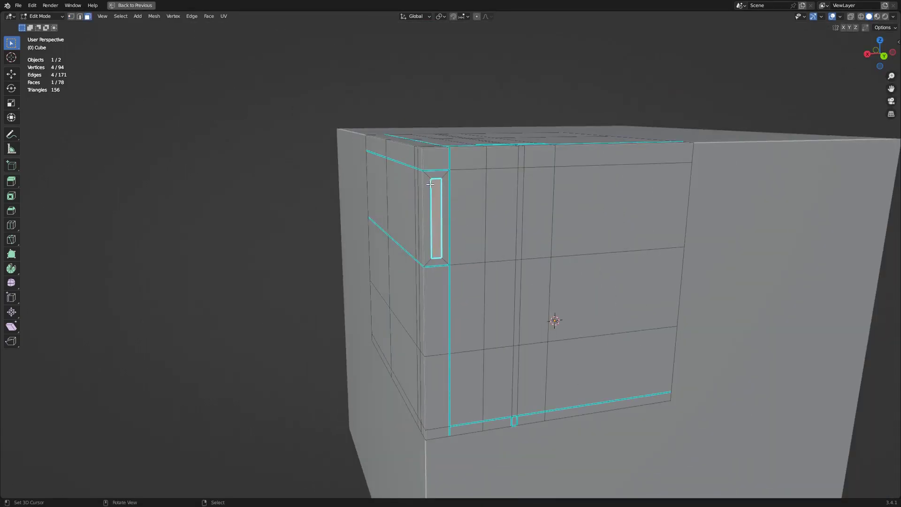
{"action": "middle_click_drag", "start_coordinate": [497, 219], "coordinate": [458, 227]}
{"action": "scroll", "coordinate": [458, 227], "scroll_direction": "down", "scroll_amount": 3}
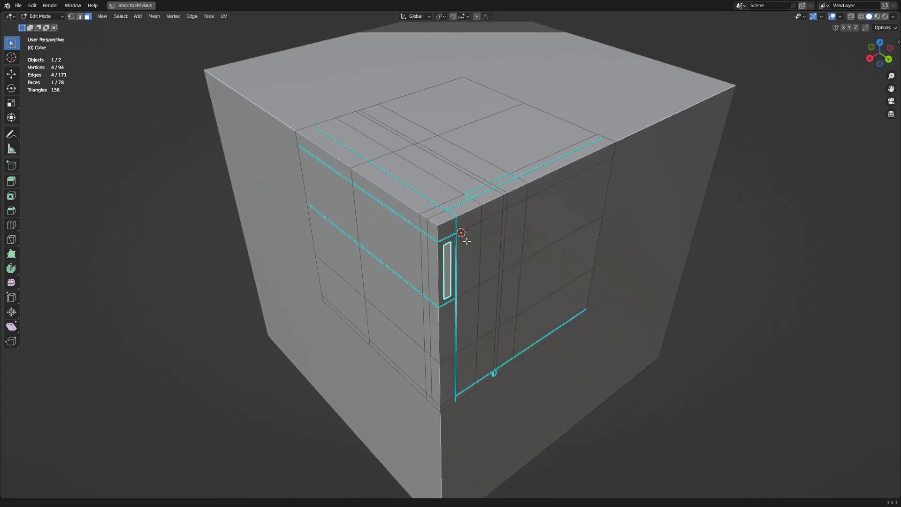
- Mark the edge row crossing the middle of the top face as sharp and run Panel Cutter on the cube
{"action": "scroll", "coordinate": [477, 296], "scroll_direction": "up", "scroll_amount": 2}
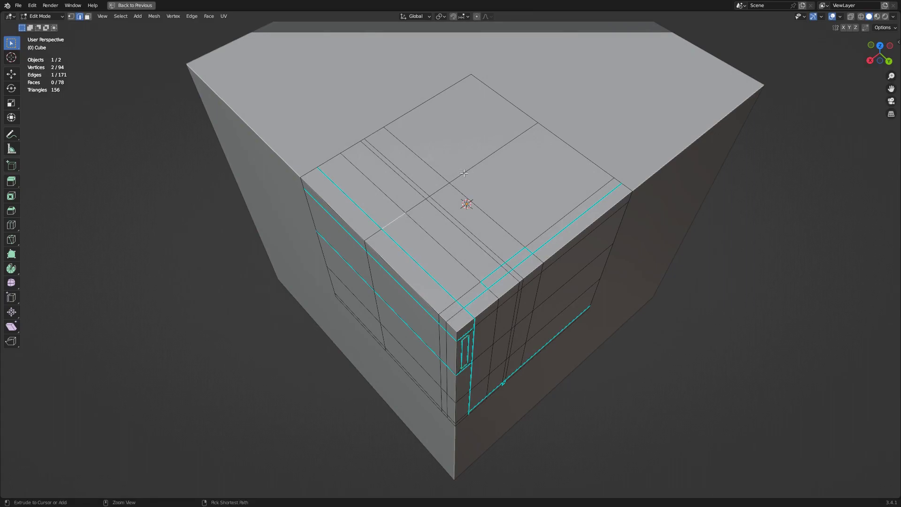
{"action": "key", "text": "ctrl+e"}
{"action": "left_click", "coordinate": [483, 179]}
{"action": "key", "text": "Tab"}
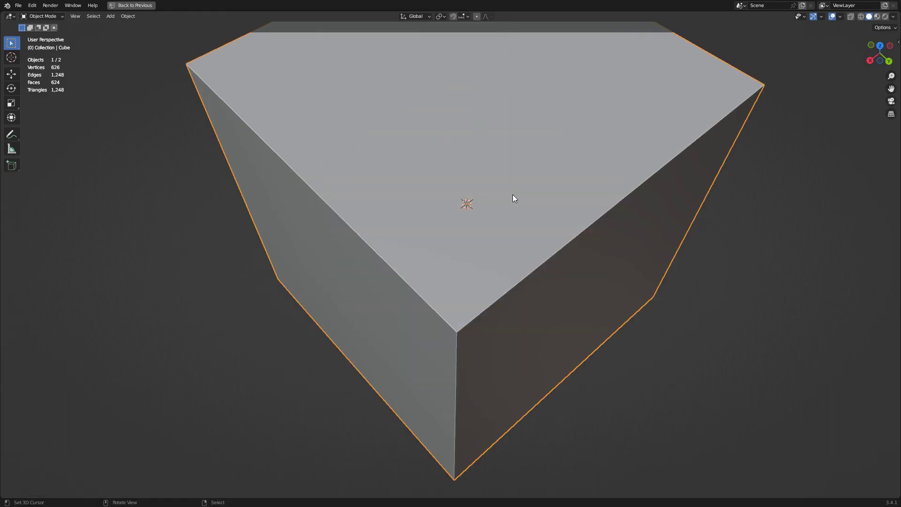
{"action": "key", "text": "F9"}
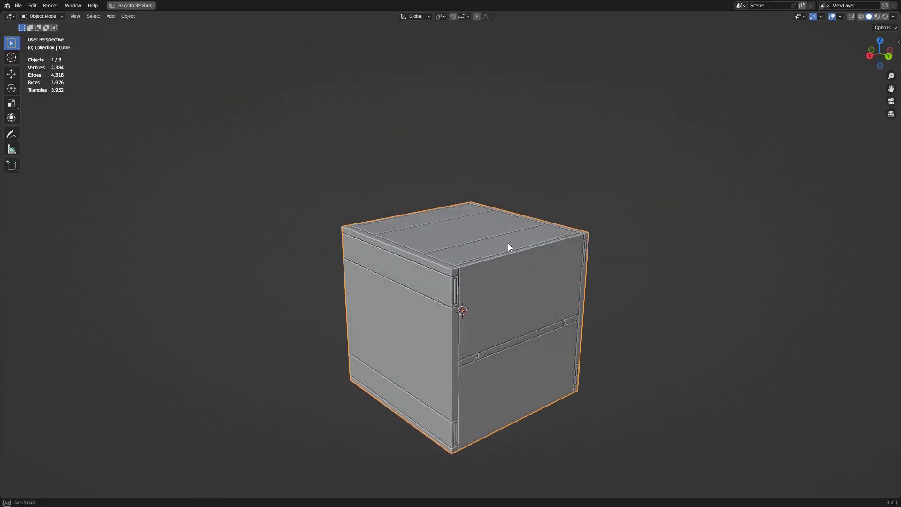
- Push the inset corner face of the cut panel mesh outward with Shrink/Fatten and clear the selection
{"action": "middle_click_drag", "start_coordinate": [508, 243], "coordinate": [517, 280]}
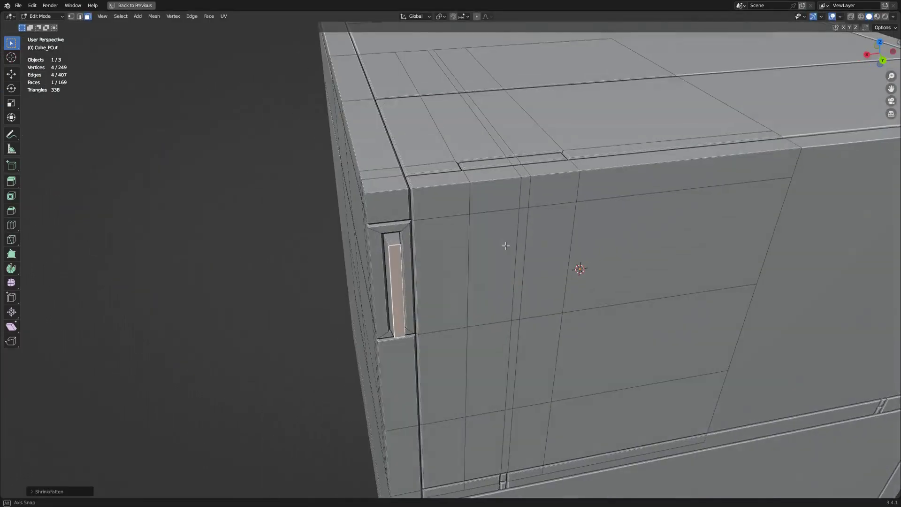
{"action": "middle_click_drag", "start_coordinate": [422, 220], "coordinate": [440, 233]}
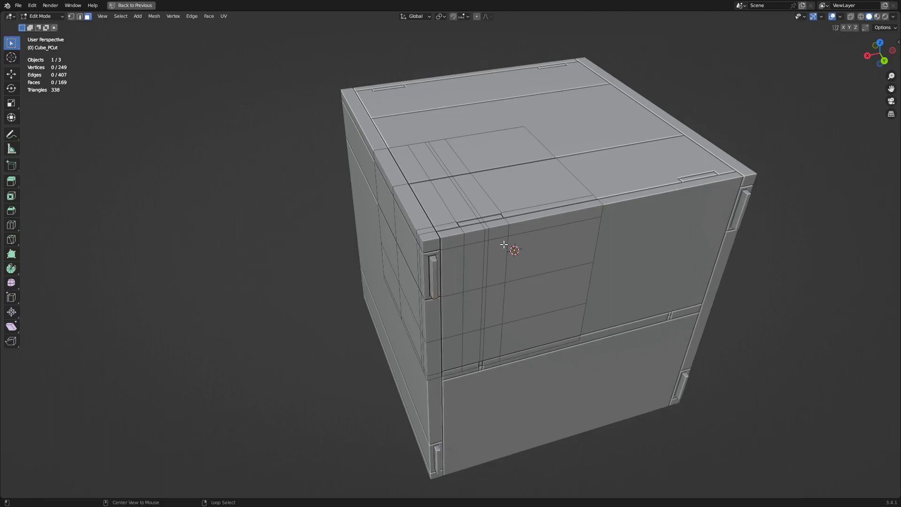
{"action": "scroll", "coordinate": [504, 244], "scroll_direction": "up", "scroll_amount": 2}
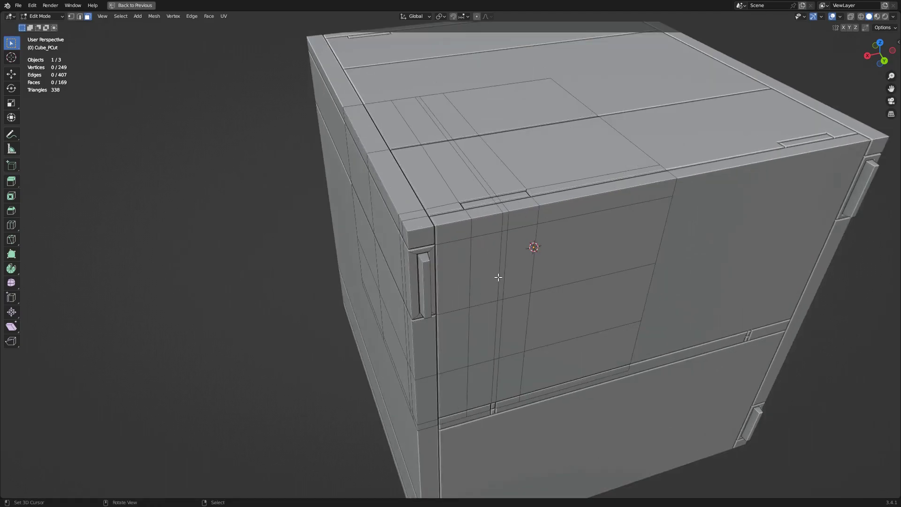
- Select the linked faces of the large upper side panel and try moving it away from the block
{"action": "key", "text": "l"}
{"action": "key", "text": "g"}
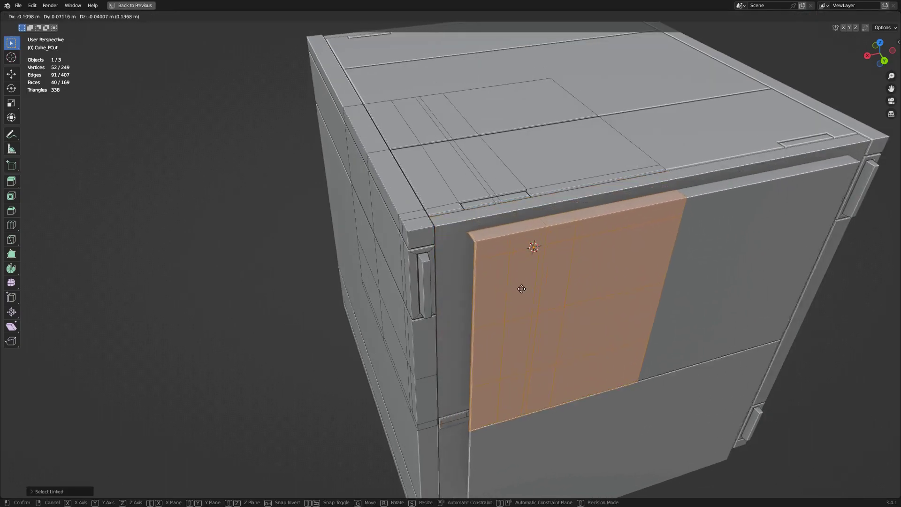
{"action": "key", "text": "Escape"}
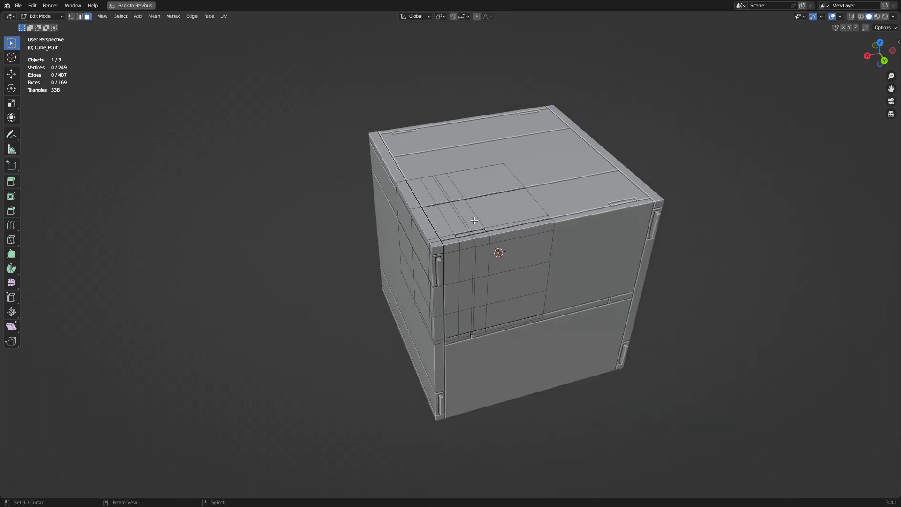
- Select the raised handle's outer face on the corner strip and lower it closer to the panel surface
{"action": "key", "text": "a"}
{"action": "scroll", "coordinate": [502, 226], "scroll_direction": "up", "scroll_amount": 3}
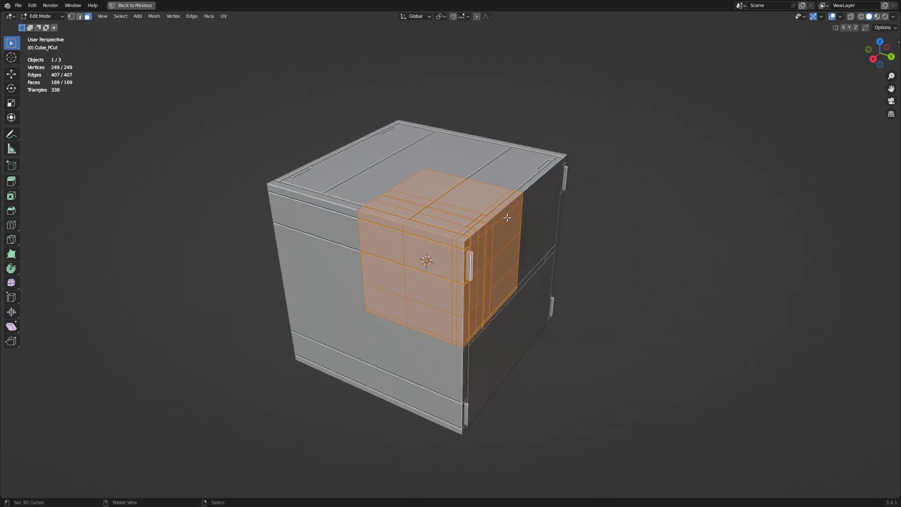
{"action": "middle_click_drag", "start_coordinate": [503, 225], "coordinate": [485, 219]}
{"action": "scroll", "coordinate": [485, 219], "scroll_direction": "up", "scroll_amount": 2}
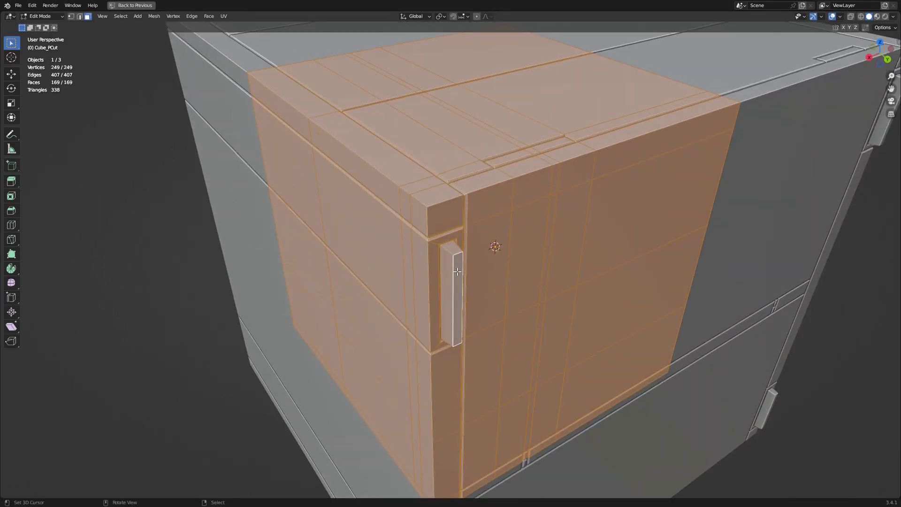
{"action": "right_click", "coordinate": [457, 270]}
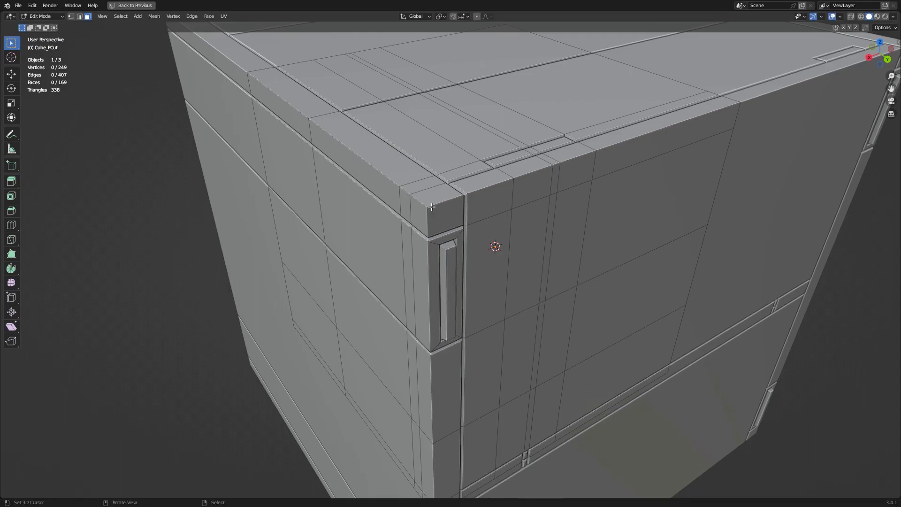
- Isolate the linked upper corner panel by hiding all other panels, then undo the hiding and clear the selection
{"action": "key", "text": "l"}
{"action": "scroll", "coordinate": [452, 234], "scroll_direction": "down", "scroll_amount": 4}
{"action": "key", "text": "shift+h"}
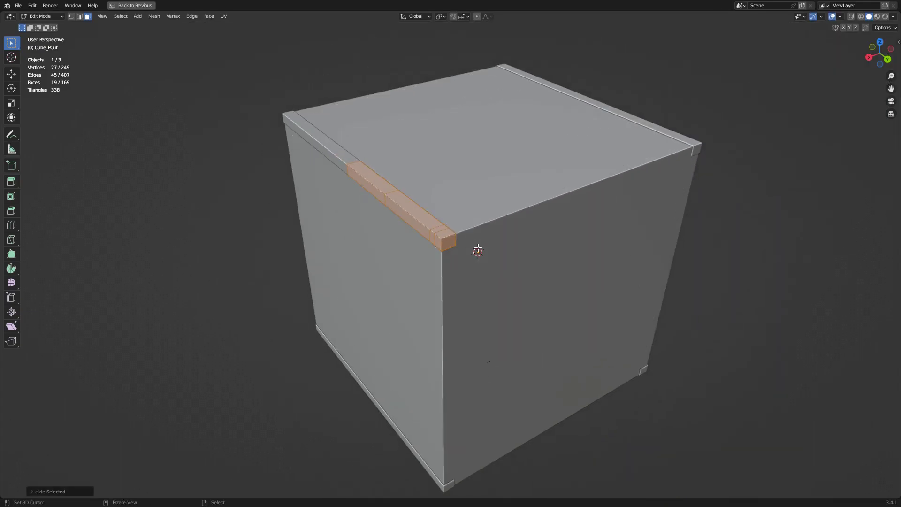
{"action": "middle_click_drag", "start_coordinate": [444, 247], "coordinate": [483, 235]}
{"action": "key", "text": "ctrl+z"}
{"action": "key", "text": "alt+a"}
- Select the panel geometry similar to a surface vertex by Vertex Groups and invert the face selection
{"action": "middle_click_drag", "start_coordinate": [537, 237], "coordinate": [510, 202]}
{"action": "scroll", "coordinate": [510, 202], "scroll_direction": "up", "scroll_amount": 4}
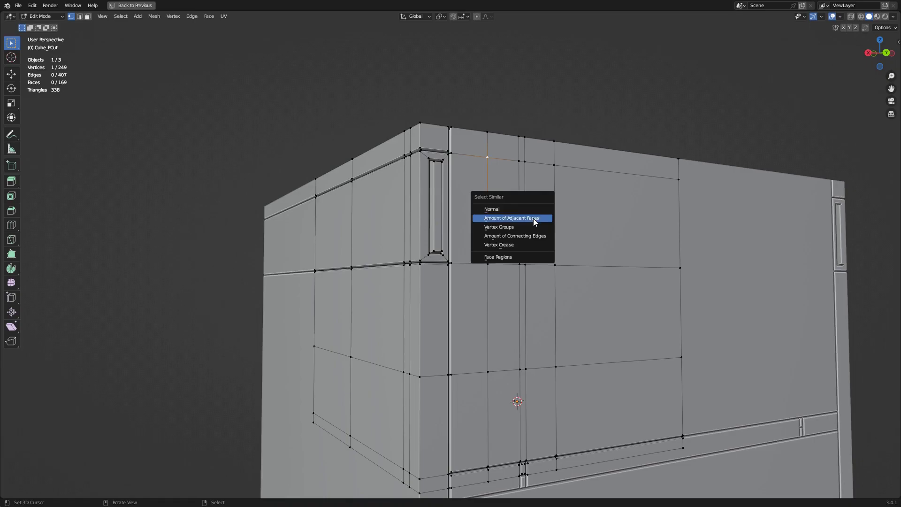
{"action": "left_click", "coordinate": [529, 229]}
{"action": "scroll", "coordinate": [529, 229], "scroll_direction": "down", "scroll_amount": 3}
{"action": "middle_click_drag", "start_coordinate": [530, 230], "coordinate": [539, 254]}
{"action": "scroll", "coordinate": [540, 255], "scroll_direction": "up", "scroll_amount": 2}
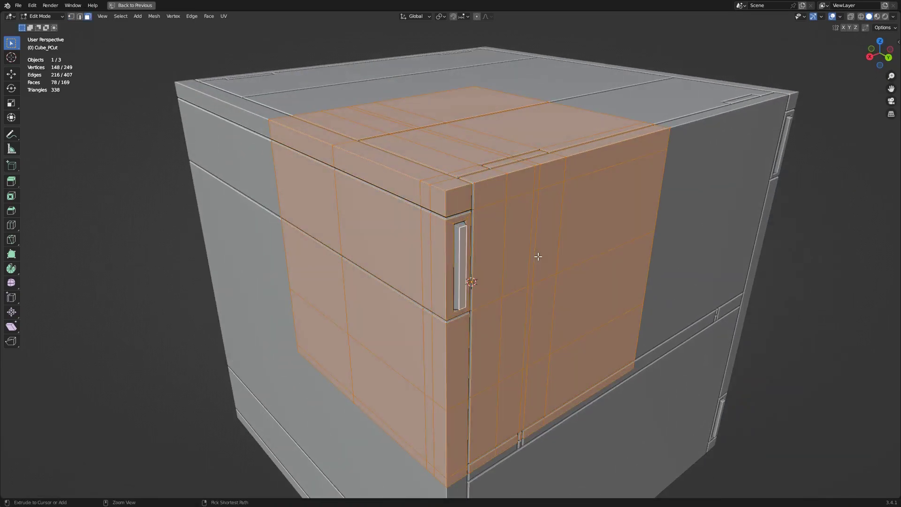
{"action": "key", "text": "ctrl+i"}
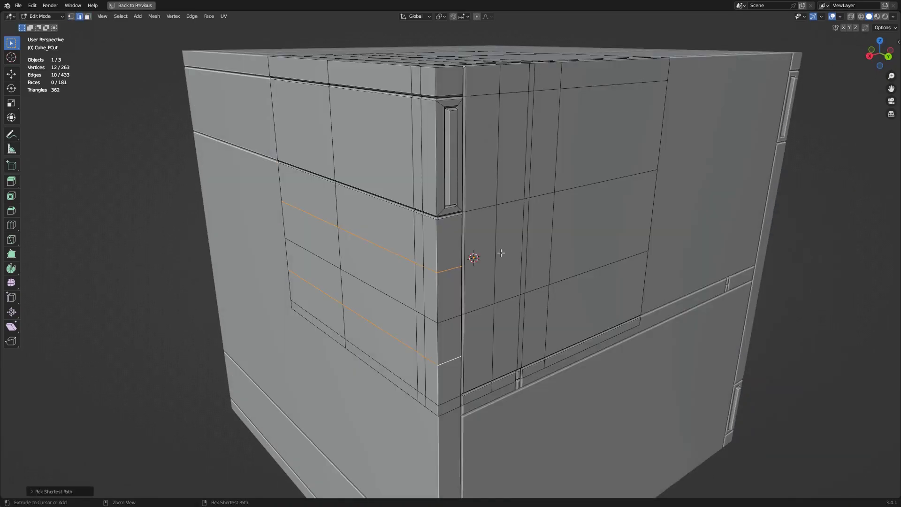
- Mark the two selected horizontal edge paths beside the block's corner as sharp and select the faces around them
{"action": "key", "text": "ctrl+e"}
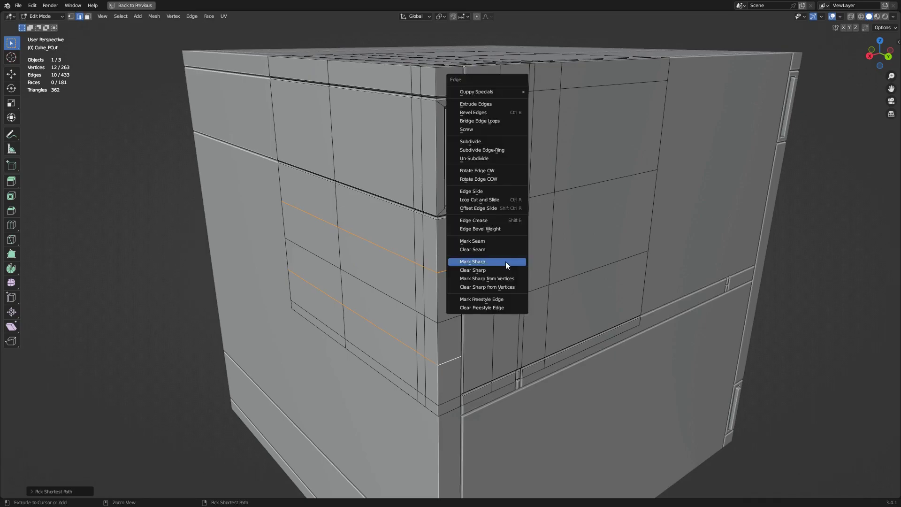
{"action": "left_click", "coordinate": [506, 261]}
{"action": "key", "text": "3"}
{"action": "left_click", "coordinate": [326, 215]}
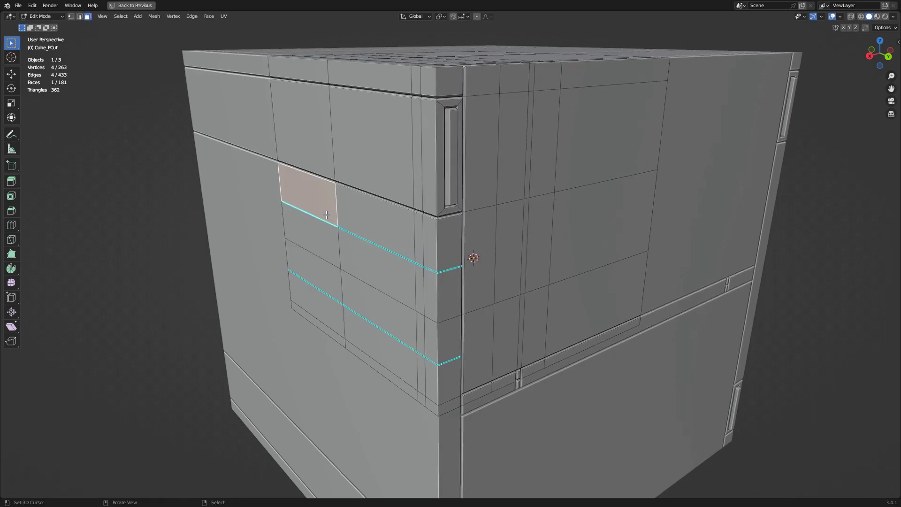
{"action": "left_click", "coordinate": [448, 382], "text": "ctrl+shift"}
- Try a Panel Cutter pass from the sharp edges with Clear Sharp turned on, and remove the resulting panel object
{"action": "key", "text": "Tab"}
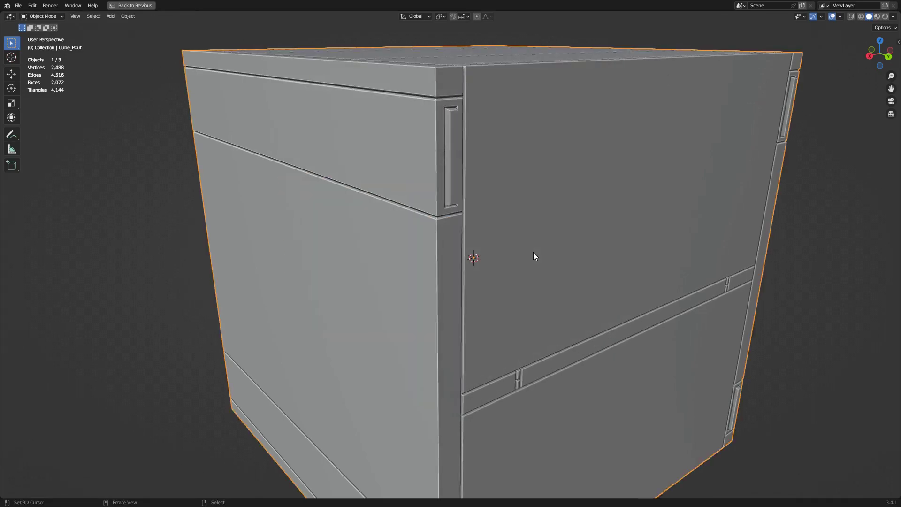
{"action": "right_click", "coordinate": [533, 252]}
{"action": "left_click", "coordinate": [533, 252]}
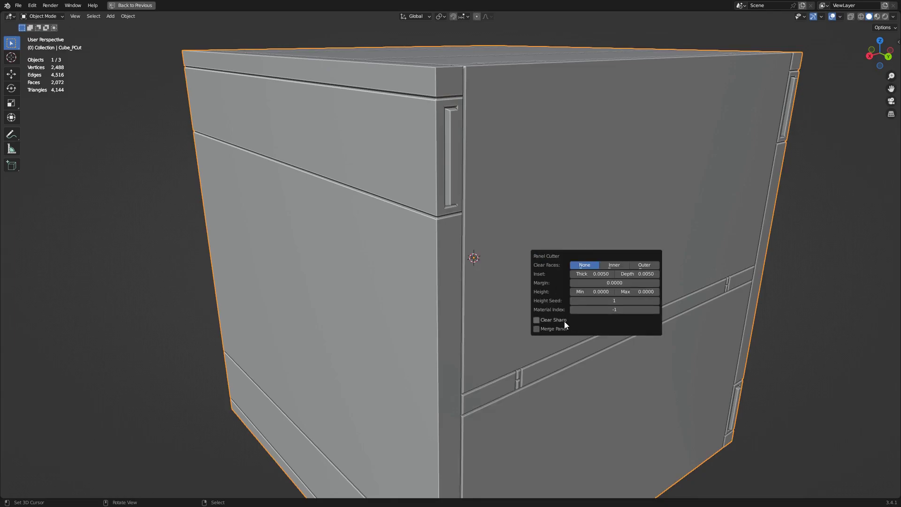
{"action": "left_click", "coordinate": [538, 322]}
{"action": "middle_click_drag", "start_coordinate": [539, 322], "coordinate": [486, 308]}
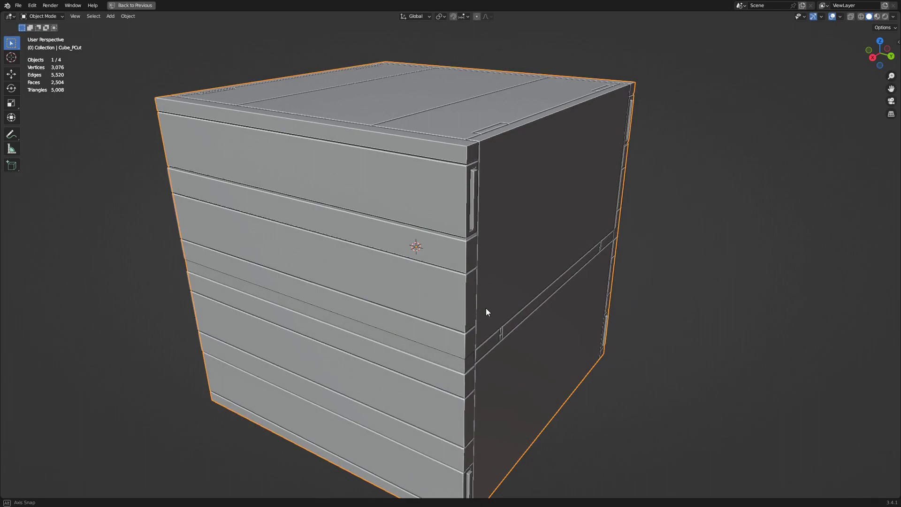
{"action": "left_click", "coordinate": [442, 277]}
{"action": "key", "text": "x"}
{"action": "left_click", "coordinate": [441, 276]}
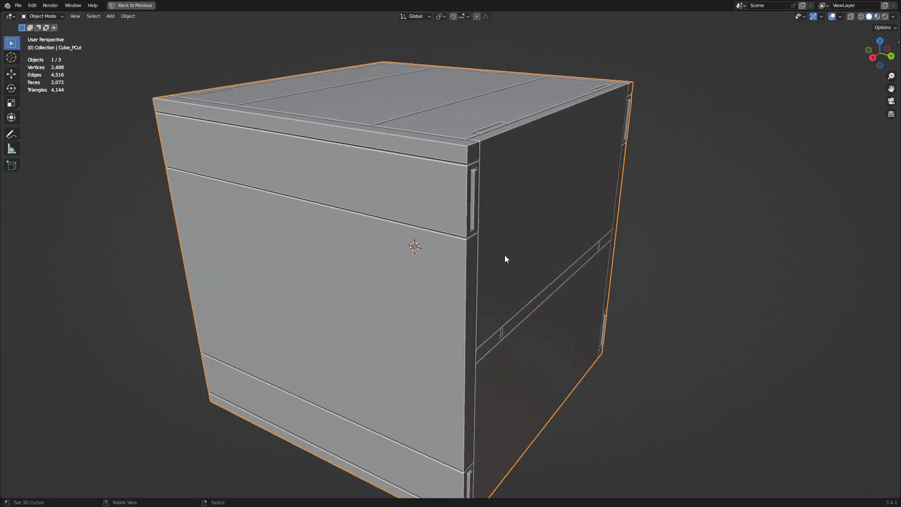
- Inset the two long faces of the horizontal strip beside the small blocks and extrude them about 0.007 m inward
{"action": "key", "text": "Tab"}
{"action": "middle_click_drag", "start_coordinate": [503, 255], "coordinate": [464, 271]}
{"action": "scroll", "coordinate": [464, 272], "scroll_direction": "up", "scroll_amount": 4}
{"action": "scroll", "coordinate": [442, 193], "scroll_direction": "down", "scroll_amount": 4}
{"action": "key", "text": "Tab"}
{"action": "middle_click_drag", "start_coordinate": [521, 262], "coordinate": [535, 248]}
{"action": "scroll", "coordinate": [467, 328], "scroll_direction": "up", "scroll_amount": 6}
{"action": "middle_click_drag", "start_coordinate": [467, 329], "coordinate": [457, 217], "text": "shift"}
{"action": "key", "text": "Tab"}
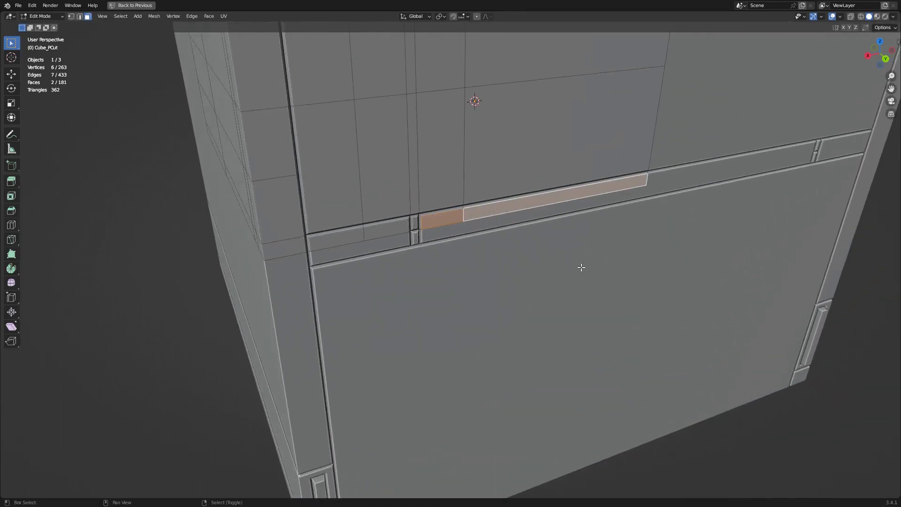
{"action": "key", "text": "i"}
{"action": "key", "text": "e"}
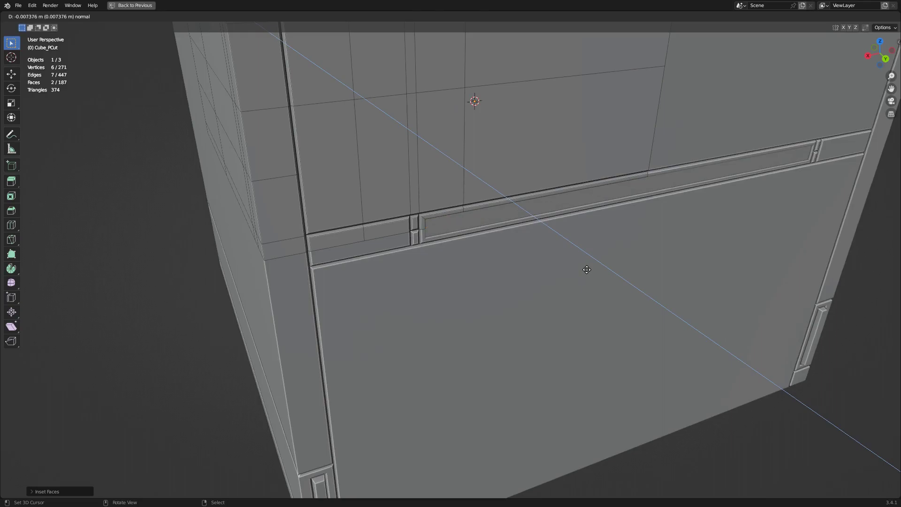
{"action": "left_click", "coordinate": [587, 270]}
- Inset six faces in the upper corner of the large side panel and fatten them outward about 0.019 m into a raised block
{"action": "key", "text": "Tab"}
{"action": "scroll", "coordinate": [568, 253], "scroll_direction": "down", "scroll_amount": 4}
{"action": "middle_click_drag", "start_coordinate": [568, 253], "coordinate": [443, 276]}
{"action": "scroll", "coordinate": [553, 250], "scroll_direction": "down", "scroll_amount": 1}
{"action": "key", "text": "Tab"}
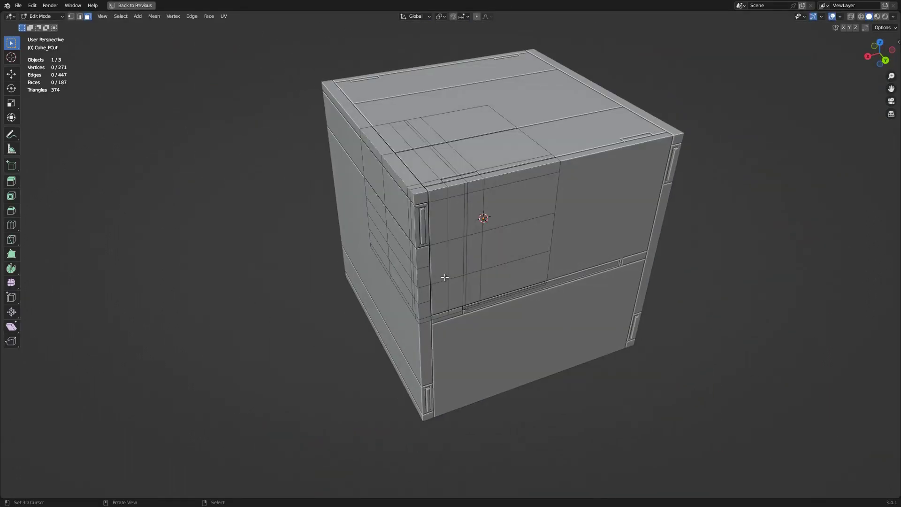
{"action": "scroll", "coordinate": [437, 212], "scroll_direction": "up", "scroll_amount": 4}
{"action": "left_click", "coordinate": [465, 264], "text": "ctrl"}
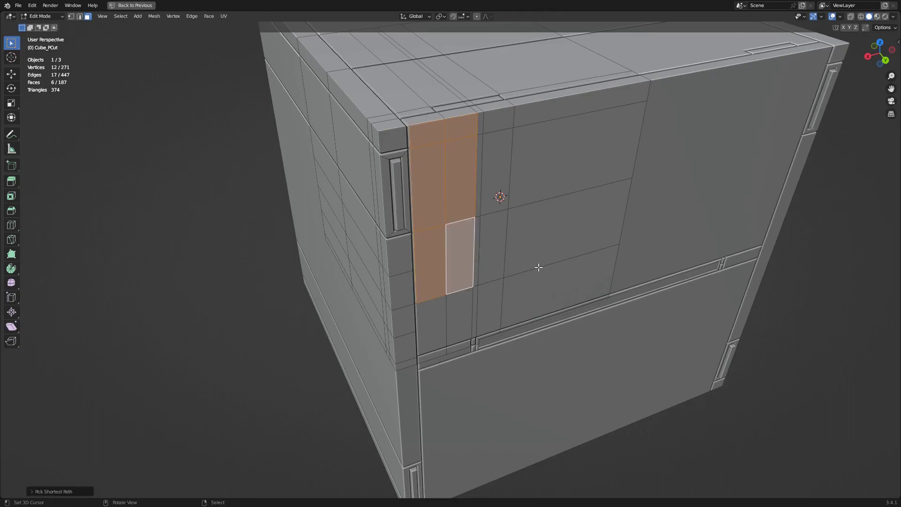
{"action": "key", "text": "i"}
{"action": "left_click", "coordinate": [524, 249]}
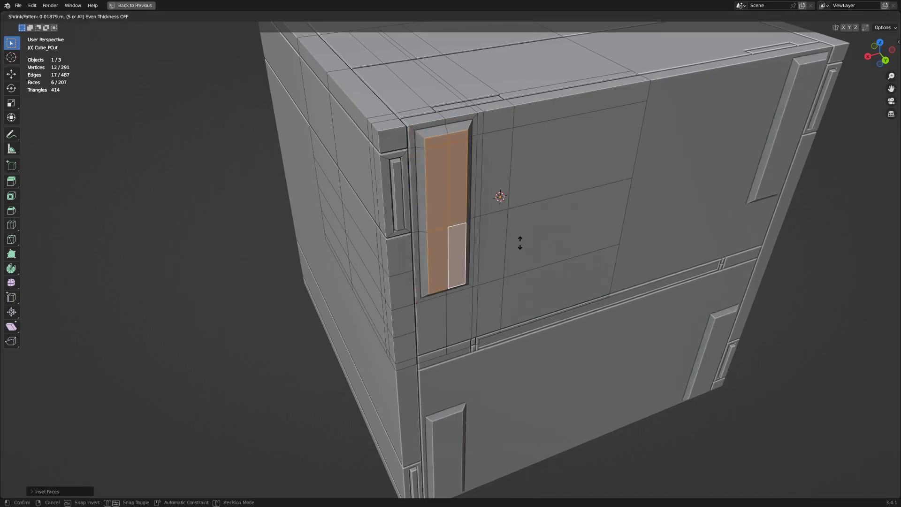
{"action": "key", "text": "Tab"}
{"action": "middle_click_drag", "start_coordinate": [520, 230], "coordinate": [468, 240]}
{"action": "scroll", "coordinate": [489, 263], "scroll_direction": "down", "scroll_amount": 3}
- Add two horizontal loop cuts near the lower end of the raised block and select the two narrow faces between them
{"action": "key", "text": "Tab"}
{"action": "scroll", "coordinate": [514, 261], "scroll_direction": "up", "scroll_amount": 6}
{"action": "key", "text": "ctrl+r"}
{"action": "left_click", "coordinate": [403, 252]}
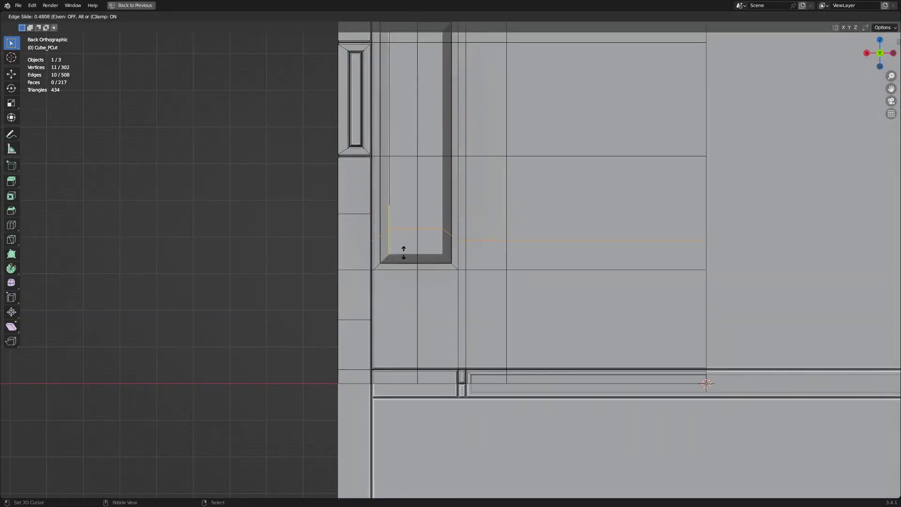
{"action": "key", "text": "3"}
{"action": "right_click", "coordinate": [404, 240]}
{"action": "right_click", "coordinate": [430, 237], "text": "shift"}
{"action": "scroll", "coordinate": [478, 239], "scroll_direction": "up", "scroll_amount": 3}
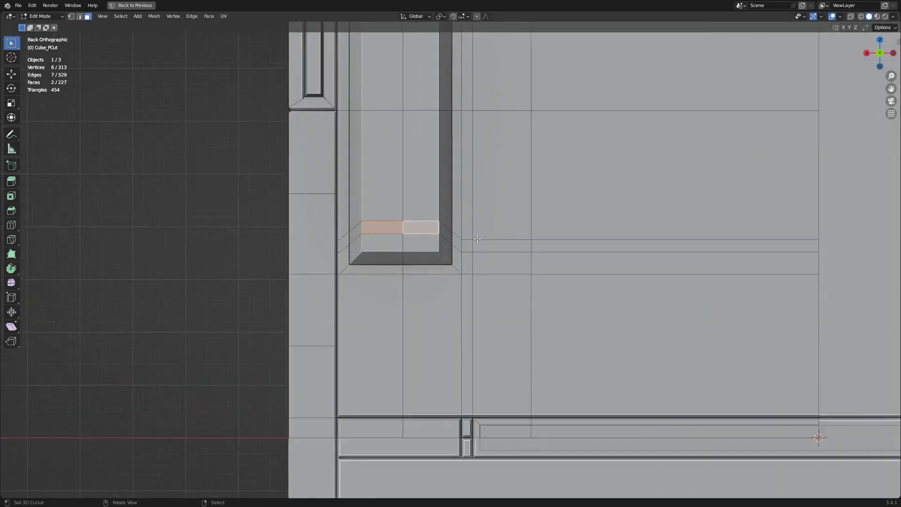
- Inset the two narrow faces on the raised block and mark the outline of the inset slot as sharp
{"action": "key", "text": "i"}
{"action": "left_click", "coordinate": [510, 244]}
{"action": "key", "text": "ctrl+e"}
{"action": "right_click", "coordinate": [437, 232]}
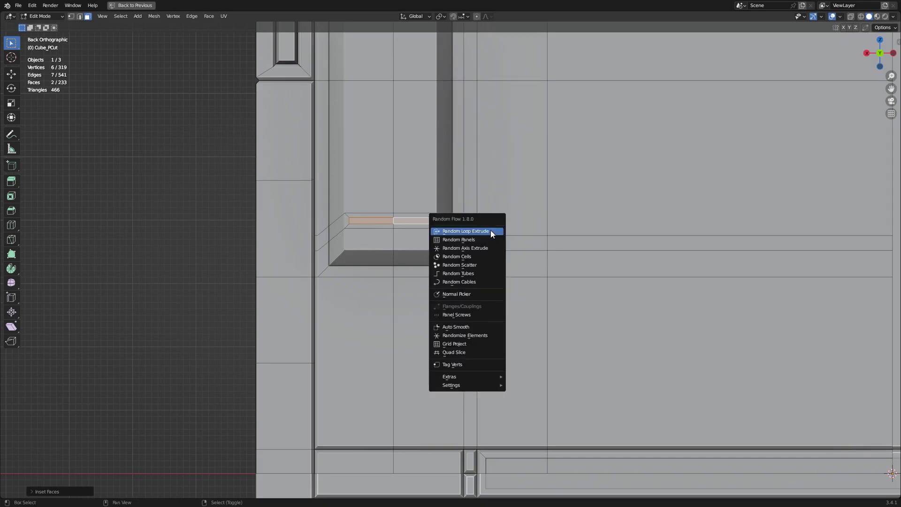
{"action": "key", "text": "Escape"}
{"action": "key", "text": "q"}
{"action": "left_click", "coordinate": [425, 272]}
{"action": "key", "text": "q"}
{"action": "left_click", "coordinate": [456, 266]}
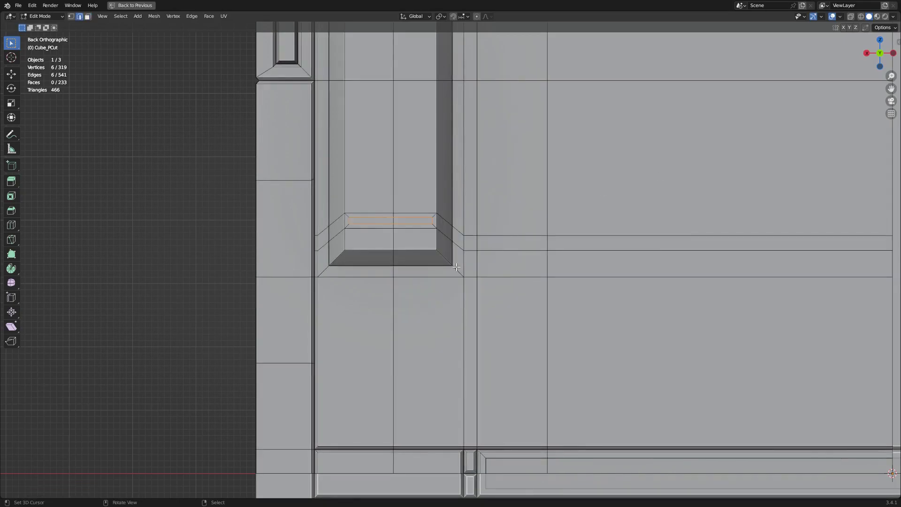
{"action": "right_click", "coordinate": [457, 266]}
{"action": "left_click", "coordinate": [456, 266]}
- Try a Panel Cutter pass on the raised block's faces around the sharp slot outline, then undo it
{"action": "key", "text": "alt+a"}
{"action": "scroll", "coordinate": [456, 265], "scroll_direction": "up", "scroll_amount": 3}
{"action": "right_click", "coordinate": [312, 188]}
{"action": "scroll", "coordinate": [367, 180], "scroll_direction": "down", "scroll_amount": 5}
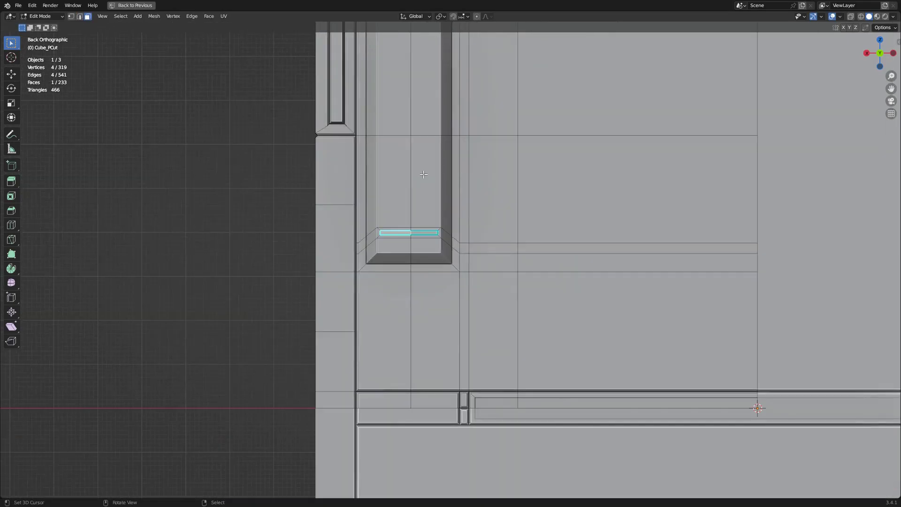
{"action": "key", "text": "q"}
{"action": "left_click", "coordinate": [480, 221]}
{"action": "middle_click_drag", "start_coordinate": [481, 221], "coordinate": [522, 225]}
{"action": "scroll", "coordinate": [522, 224], "scroll_direction": "up", "scroll_amount": 5}
{"action": "key", "text": "Tab"}
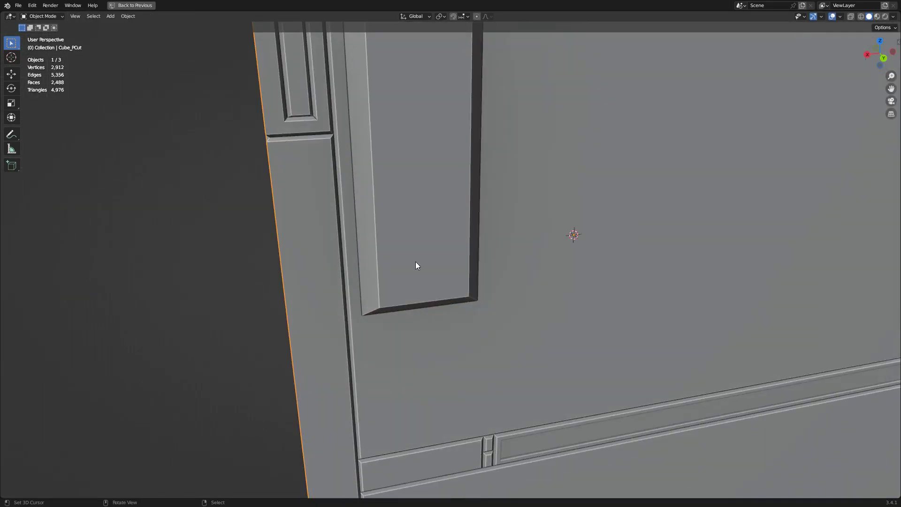
{"action": "key", "text": "q"}
{"action": "left_click", "coordinate": [641, 241]}
{"action": "left_click", "coordinate": [687, 249]}
{"action": "scroll", "coordinate": [509, 264], "scroll_direction": "down", "scroll_amount": 3}
{"action": "middle_click_drag", "start_coordinate": [509, 263], "coordinate": [514, 233]}
{"action": "key", "text": "ctrl+z"}
{"action": "key", "text": "ctrl+z"}
{"action": "scroll", "coordinate": [454, 216], "scroll_direction": "up", "scroll_amount": 8}
{"action": "key", "text": "ctrl+z"}
- Scale the slot faces along X to make the sharp outline narrower than the raised block's front
{"action": "key", "text": "s"}
{"action": "key", "text": "y"}
{"action": "right_click", "coordinate": [574, 208]}
{"action": "scroll", "coordinate": [513, 233], "scroll_direction": "down", "scroll_amount": 1}
{"action": "key", "text": "s"}
{"action": "key", "text": "x"}
{"action": "left_click", "coordinate": [499, 249]}
- Select all linked flat faces on the front of the raised block
{"action": "right_click", "coordinate": [418, 216]}
{"action": "key", "text": "q"}
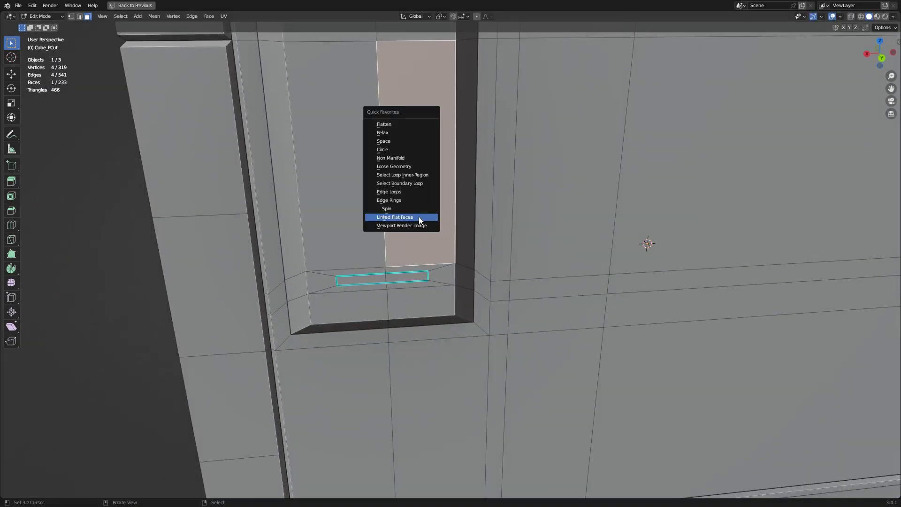
{"action": "left_click", "coordinate": [419, 216]}
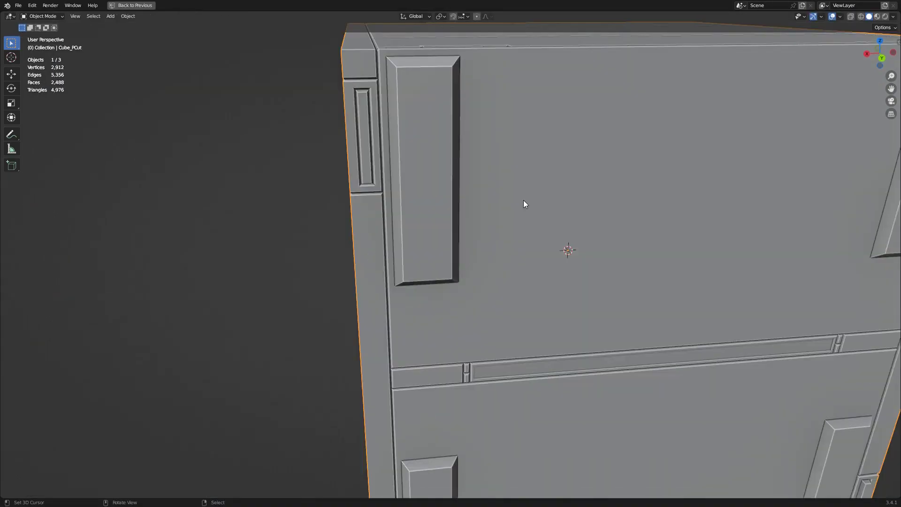
- Run Panel Cutter with Clear Sharp and Merge Panel turned on, and reduce the inset thickness to about 0.0041
{"action": "key", "text": "F9"}
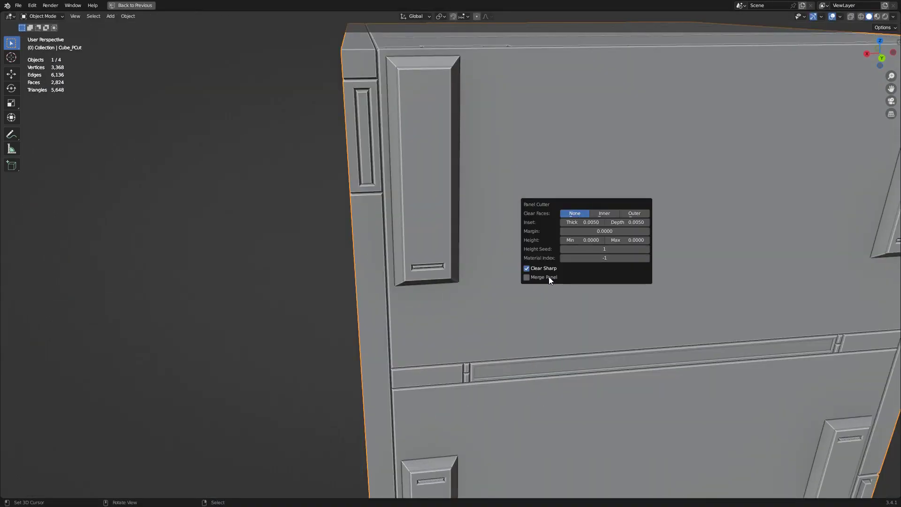
{"action": "left_click", "coordinate": [549, 277]}
{"action": "scroll", "coordinate": [480, 244], "scroll_direction": "down", "scroll_amount": 4}
{"action": "middle_click_drag", "start_coordinate": [451, 248], "coordinate": [478, 268]}
{"action": "scroll", "coordinate": [478, 269], "scroll_direction": "up", "scroll_amount": 4}
{"action": "middle_click_drag", "start_coordinate": [521, 198], "coordinate": [531, 285], "text": "shift"}
{"action": "key", "text": "F9"}
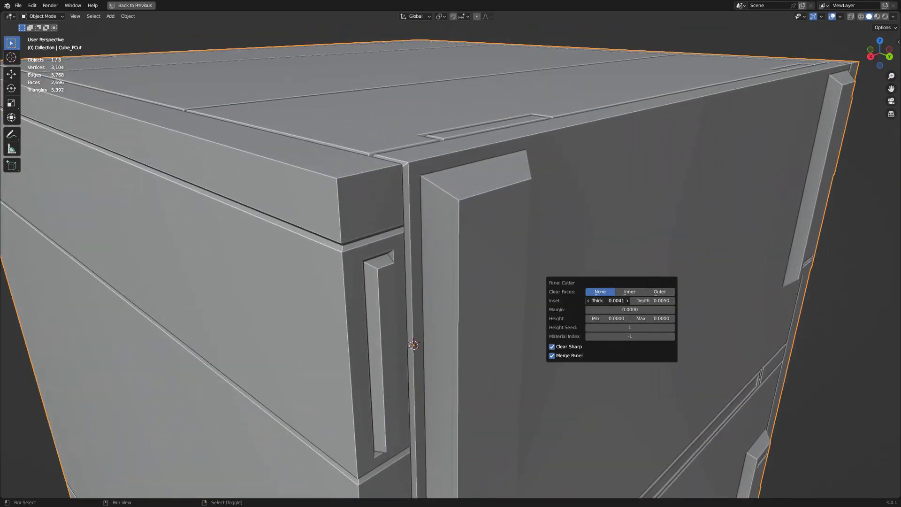
{"action": "scroll", "coordinate": [479, 322], "scroll_direction": "down", "scroll_amount": 3}
{"action": "middle_click_drag", "start_coordinate": [563, 300], "coordinate": [477, 221]}
{"action": "scroll", "coordinate": [503, 268], "scroll_direction": "up", "scroll_amount": 3}
- Select the unneeded edge loop on the raised block around the merged slot and dissolve it
{"action": "key", "text": "Tab"}
{"action": "key", "text": "alt+a"}
{"action": "scroll", "coordinate": [465, 235], "scroll_direction": "up", "scroll_amount": 3}
{"action": "key", "text": "2"}
{"action": "right_click", "coordinate": [362, 185], "text": "alt"}
{"action": "key", "text": "ctrl+x"}
{"action": "scroll", "coordinate": [375, 197], "scroll_direction": "down", "scroll_amount": 4}
{"action": "middle_click_drag", "start_coordinate": [395, 244], "coordinate": [458, 282]}
{"action": "scroll", "coordinate": [458, 283], "scroll_direction": "up", "scroll_amount": 5}
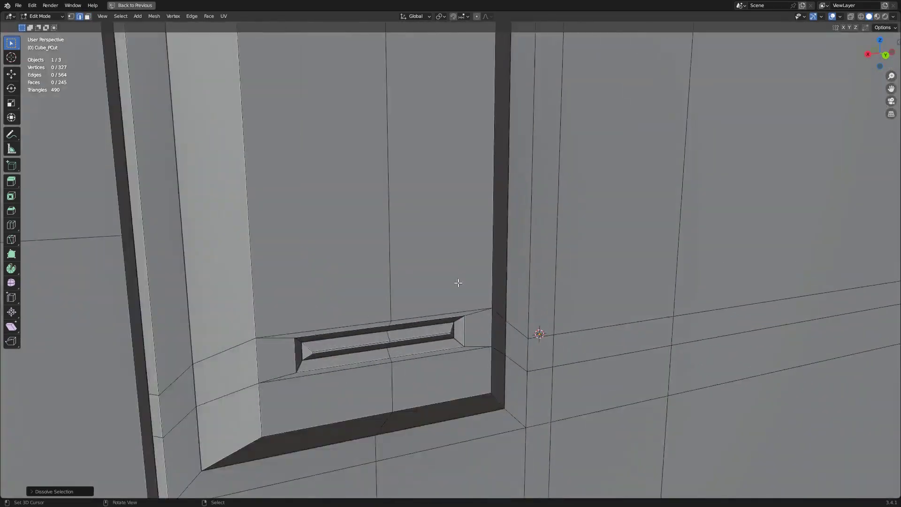
- Select the two thin innermost faces of the slot on the raised block and scale them up along Z by about 1.58
{"action": "scroll", "coordinate": [458, 283], "scroll_direction": "up", "scroll_amount": 3}
{"action": "key", "text": "3"}
{"action": "left_click", "coordinate": [430, 365]}
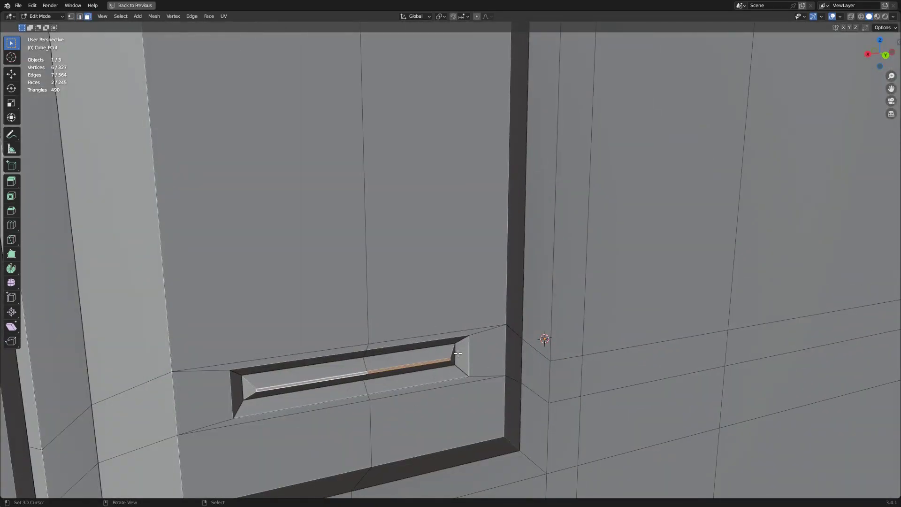
{"action": "scroll", "coordinate": [458, 353], "scroll_direction": "down", "scroll_amount": 3}
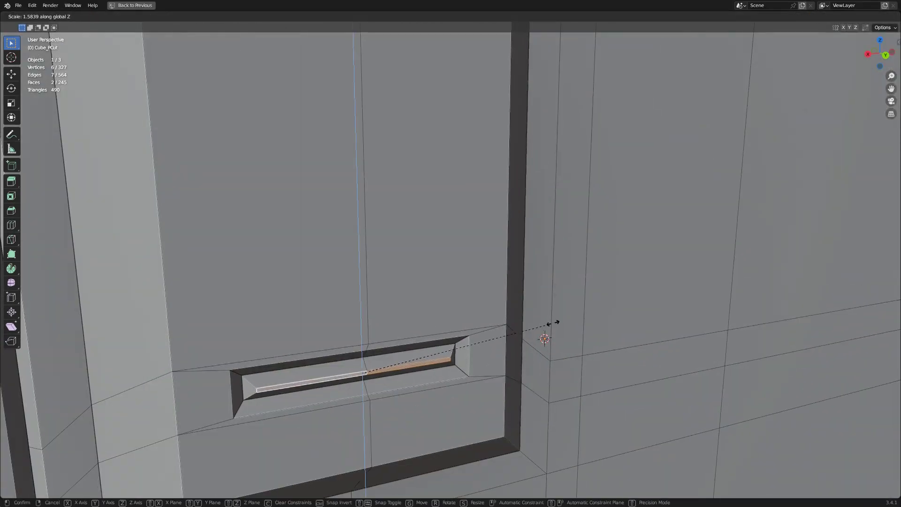
{"action": "key", "text": "Tab"}
- Show the whole block in Rendered shading and examine its panel details and materials from several angles
{"action": "scroll", "coordinate": [605, 266], "scroll_direction": "down", "scroll_amount": 6}
{"action": "key", "text": "alt+a"}
{"action": "mouse_move", "coordinate": [578, 235]}
{"action": "middle_mouse_down"}
{"action": "mouse_move", "coordinate": [352, 262]}
{"action": "mouse_move", "coordinate": [522, 249]}
{"action": "mouse_move", "coordinate": [484, 262]}
{"action": "mouse_move", "coordinate": [518, 239]}
{"action": "mouse_move", "coordinate": [544, 258]}
{"action": "mouse_move", "coordinate": [553, 251]}
{"action": "mouse_move", "coordinate": [555, 265]}
{"action": "mouse_move", "coordinate": [551, 254]}
{"action": "mouse_move", "coordinate": [525, 256]}
{"action": "middle_mouse_up"}
{"action": "key", "text": "z"}
{"action": "left_click", "coordinate": [579, 222]}
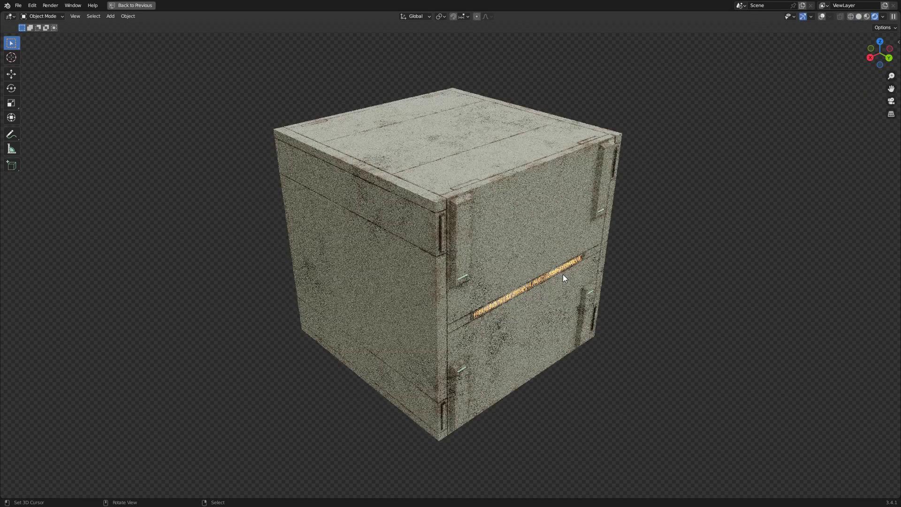
{"action": "mouse_move", "coordinate": [557, 305]}
{"action": "middle_mouse_down"}
{"action": "mouse_move", "coordinate": [534, 277]}
{"action": "mouse_move", "coordinate": [551, 257]}
{"action": "mouse_move", "coordinate": [486, 244]}
{"action": "mouse_move", "coordinate": [475, 295]}
{"action": "mouse_move", "coordinate": [533, 302]}
{"action": "middle_mouse_up"}
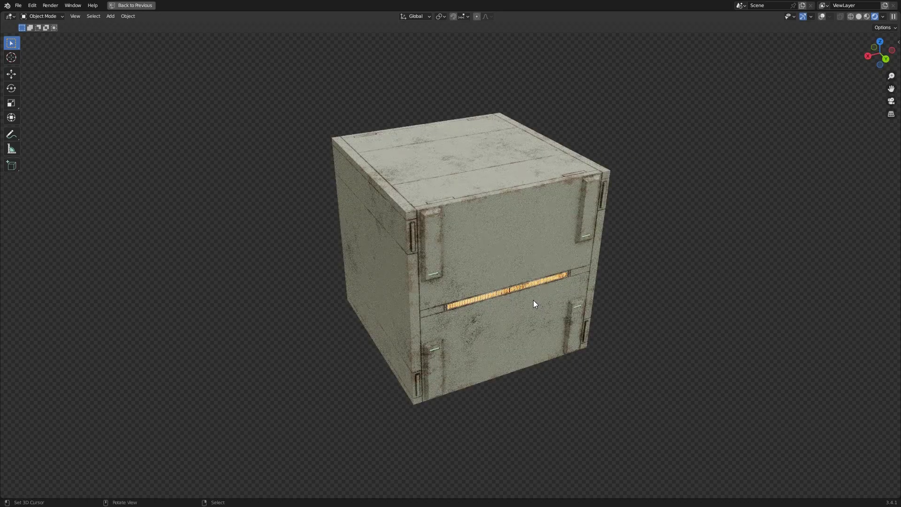
{"action": "middle_click_drag", "start_coordinate": [475, 309], "coordinate": [517, 296]}
{"action": "scroll", "coordinate": [454, 308], "scroll_direction": "up", "scroll_amount": 4}
{"action": "middle_click_drag", "start_coordinate": [452, 303], "coordinate": [509, 271]}
{"action": "middle_click_drag", "start_coordinate": [455, 235], "coordinate": [621, 242]}
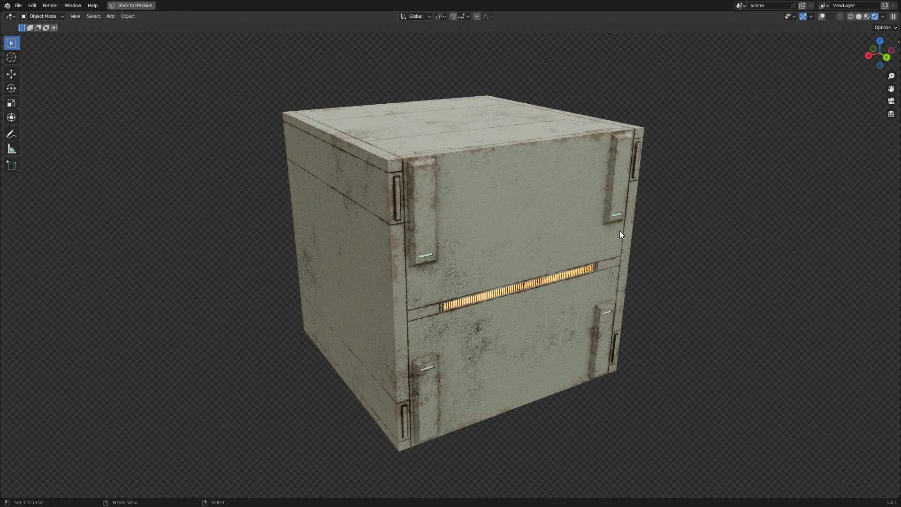